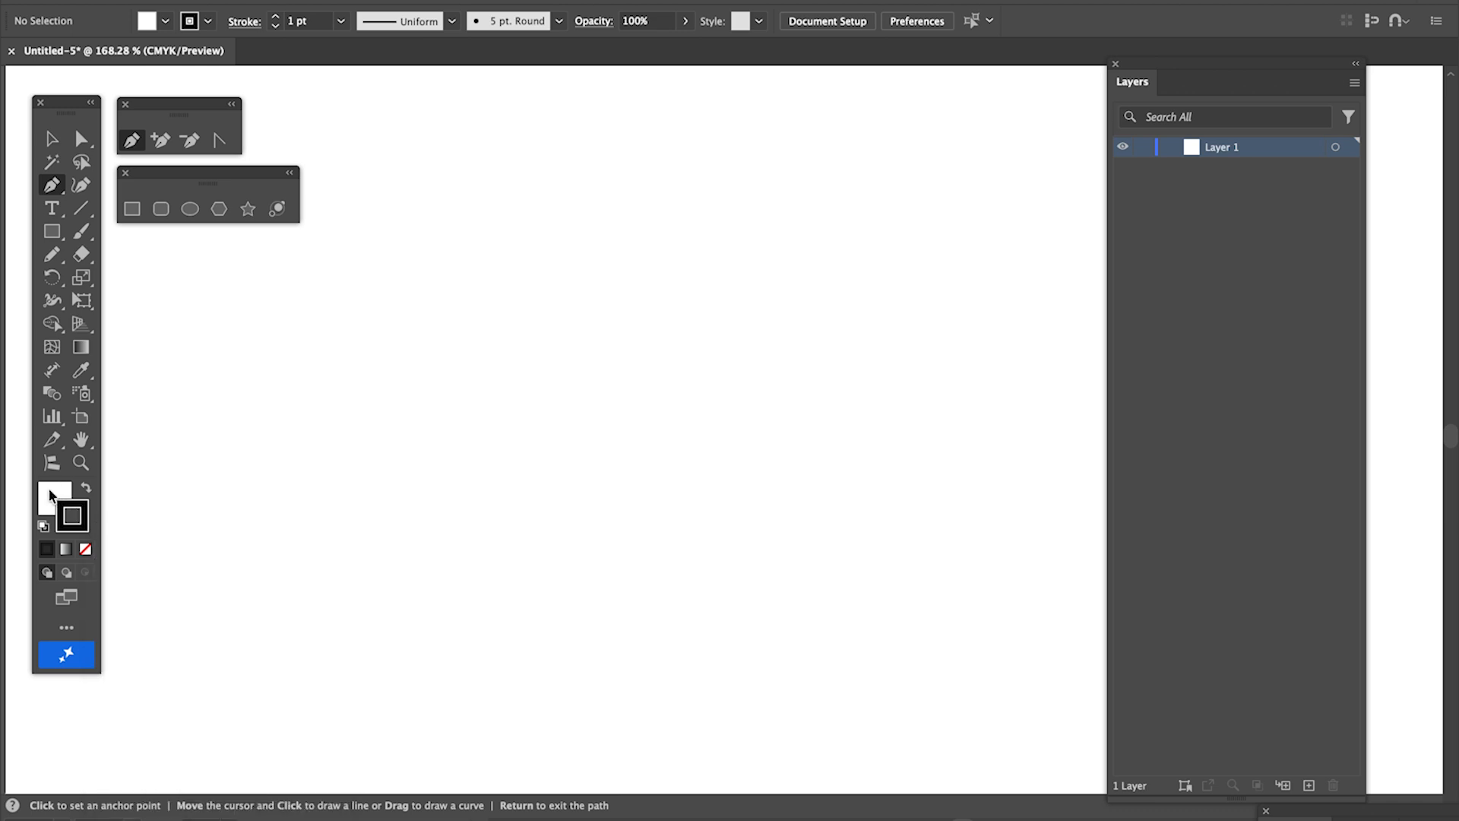
# Set the fill colour to none for the Pen tool, keeping the 1 pt black stroke
pyautogui.click(63, 495)
pyautogui.click(86, 550)
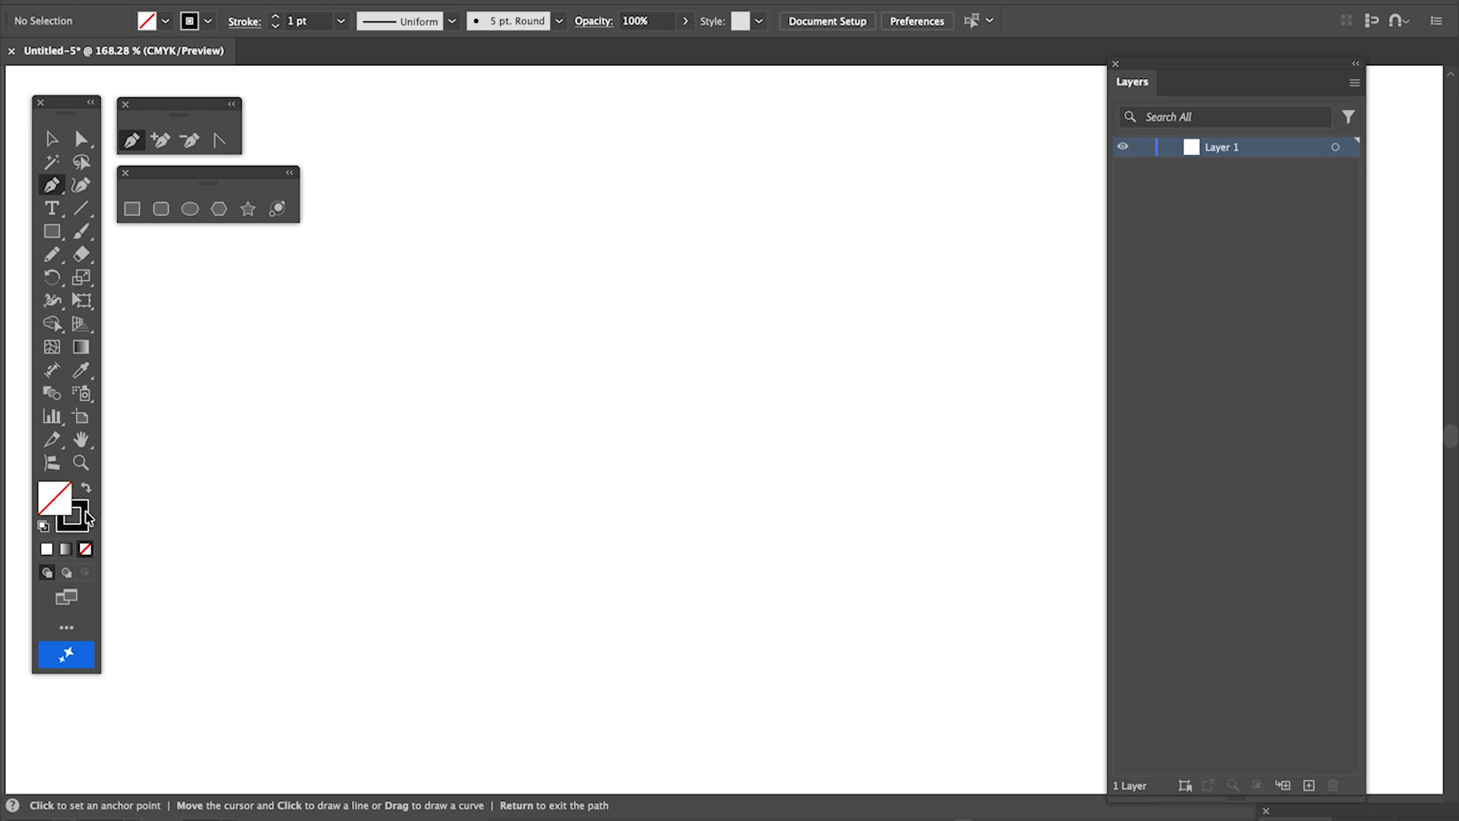
pyautogui.click(45, 510)
# Draw a closed ten-point straight-sided shape with the Pen tool, with two peaks above and three pointed legs below
pyautogui.click(333, 372)
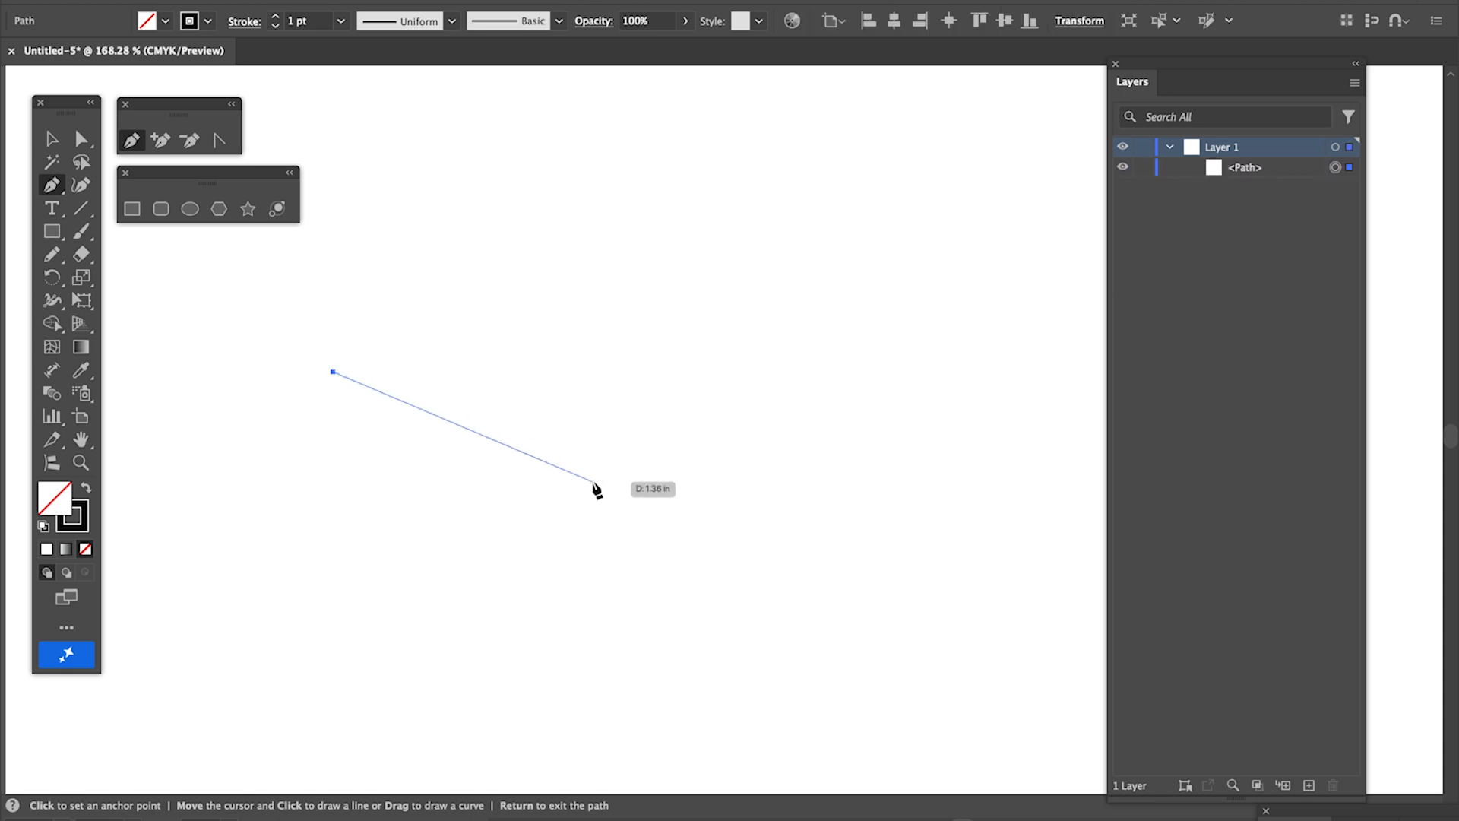
pyautogui.click(502, 251)
pyautogui.click(613, 354)
pyautogui.click(740, 260)
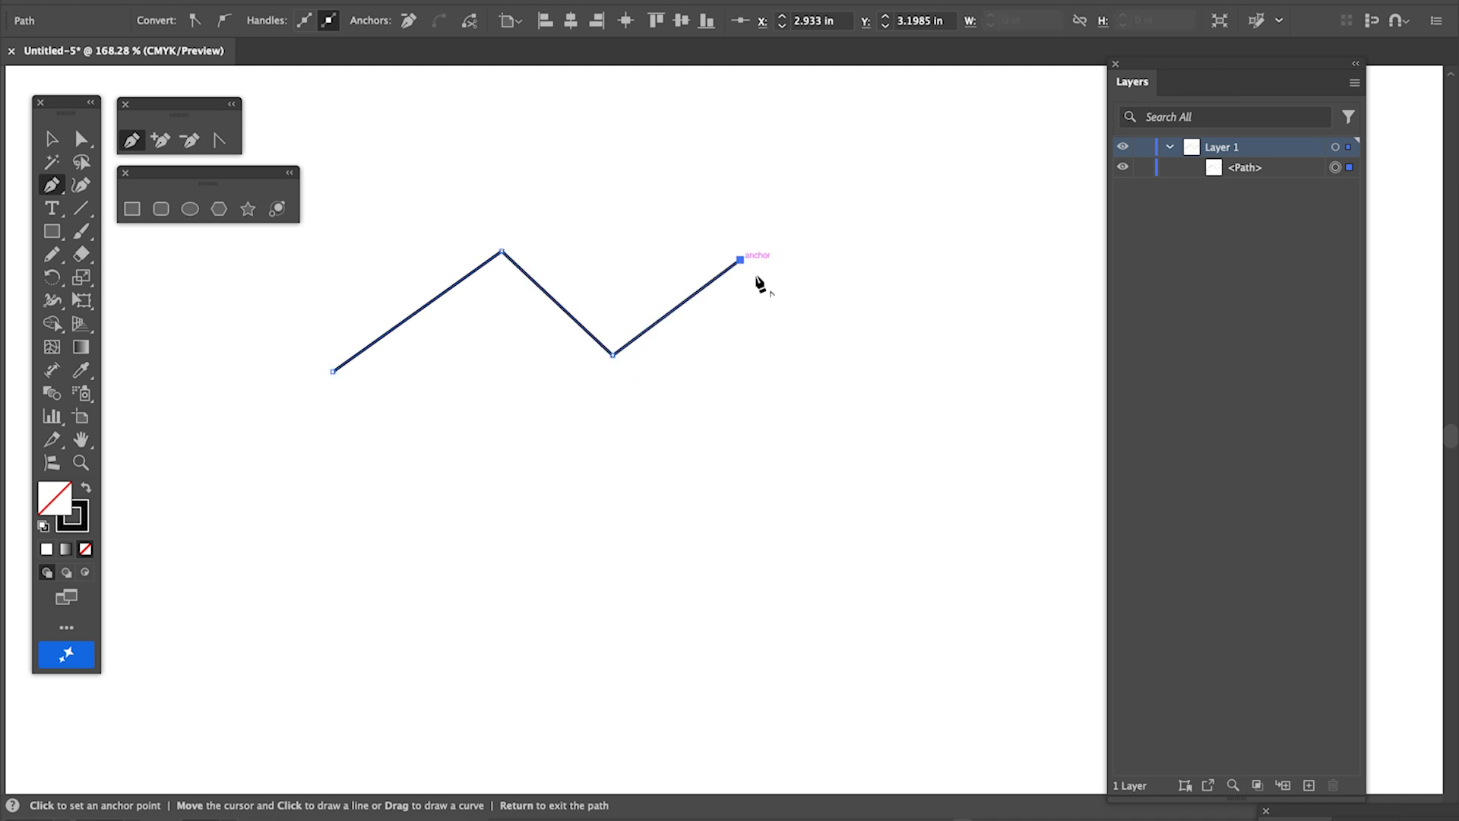
pyautogui.click(840, 339)
pyautogui.click(798, 528)
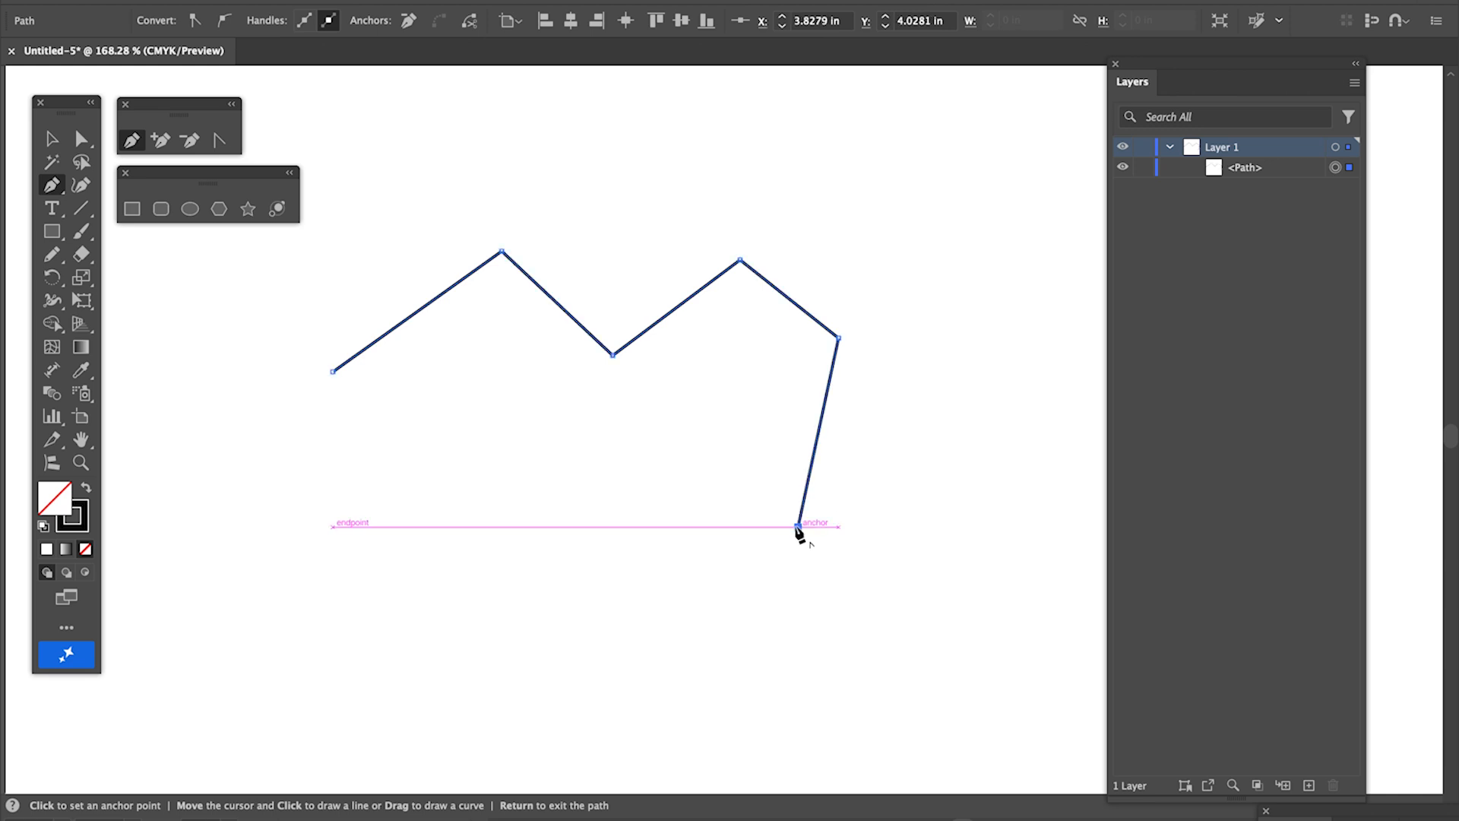
pyautogui.click(705, 373)
pyautogui.click(557, 582)
pyautogui.click(535, 377)
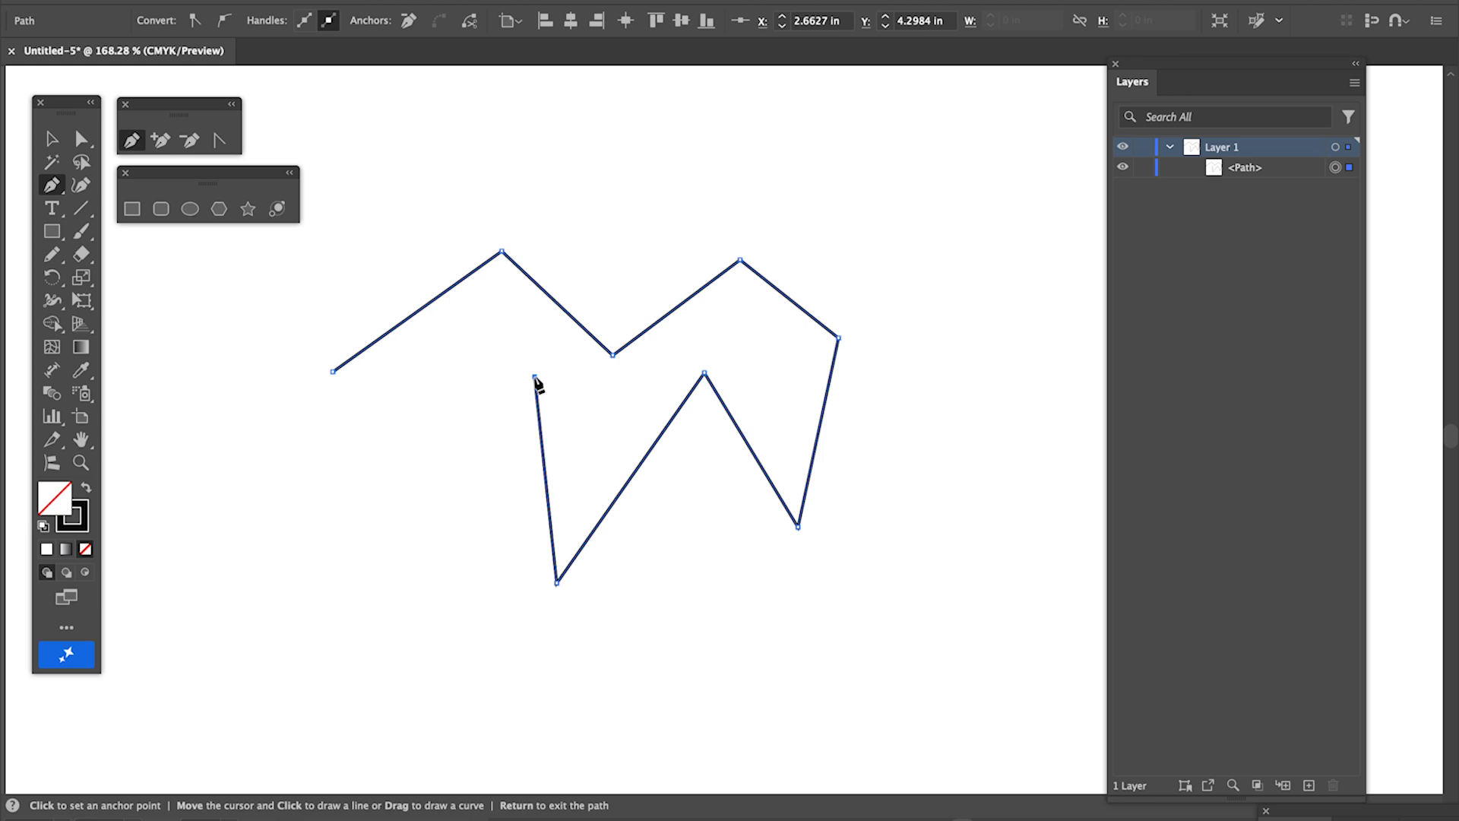
pyautogui.click(369, 606)
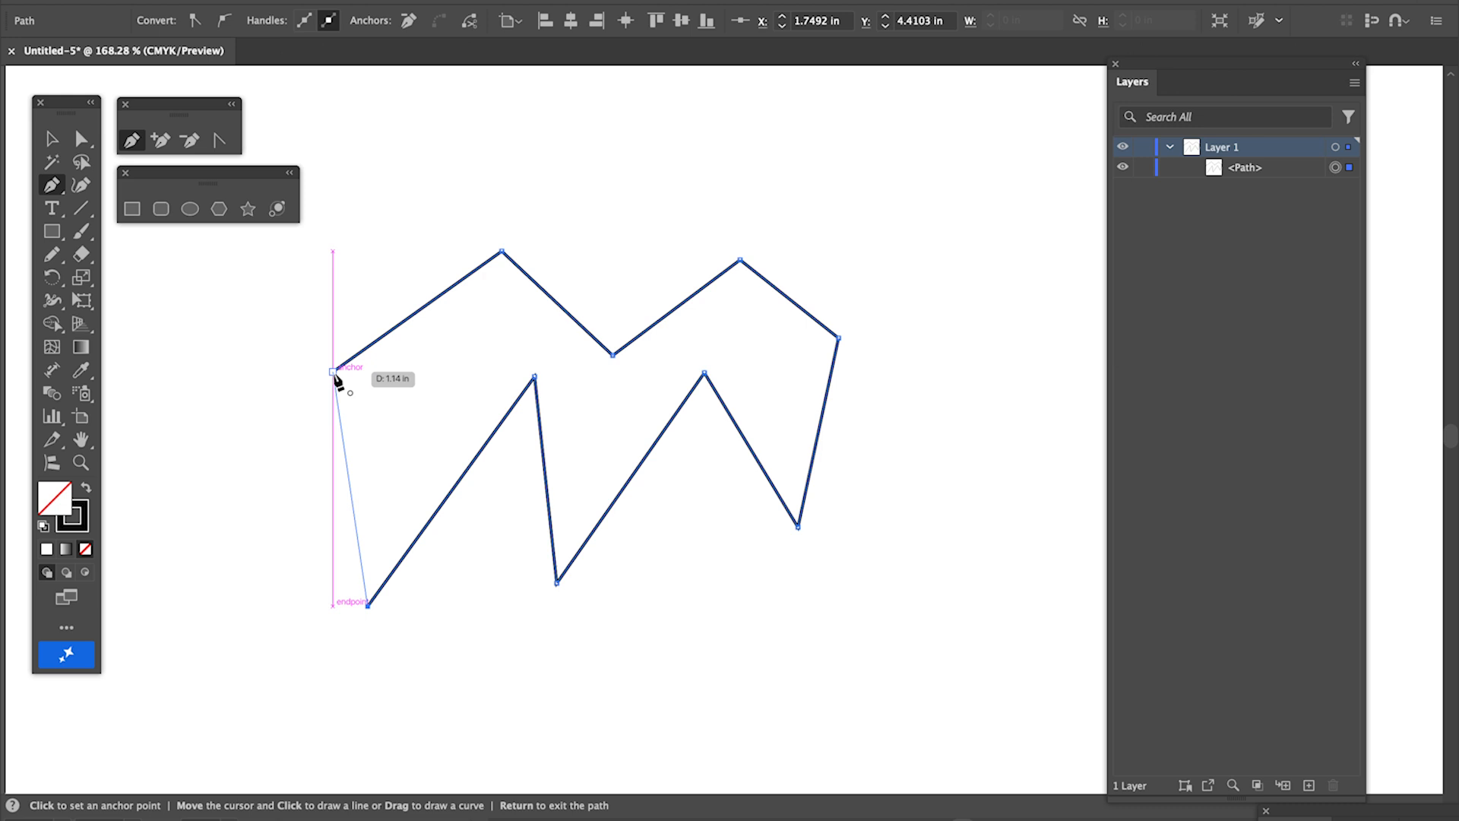
pyautogui.click(335, 374)
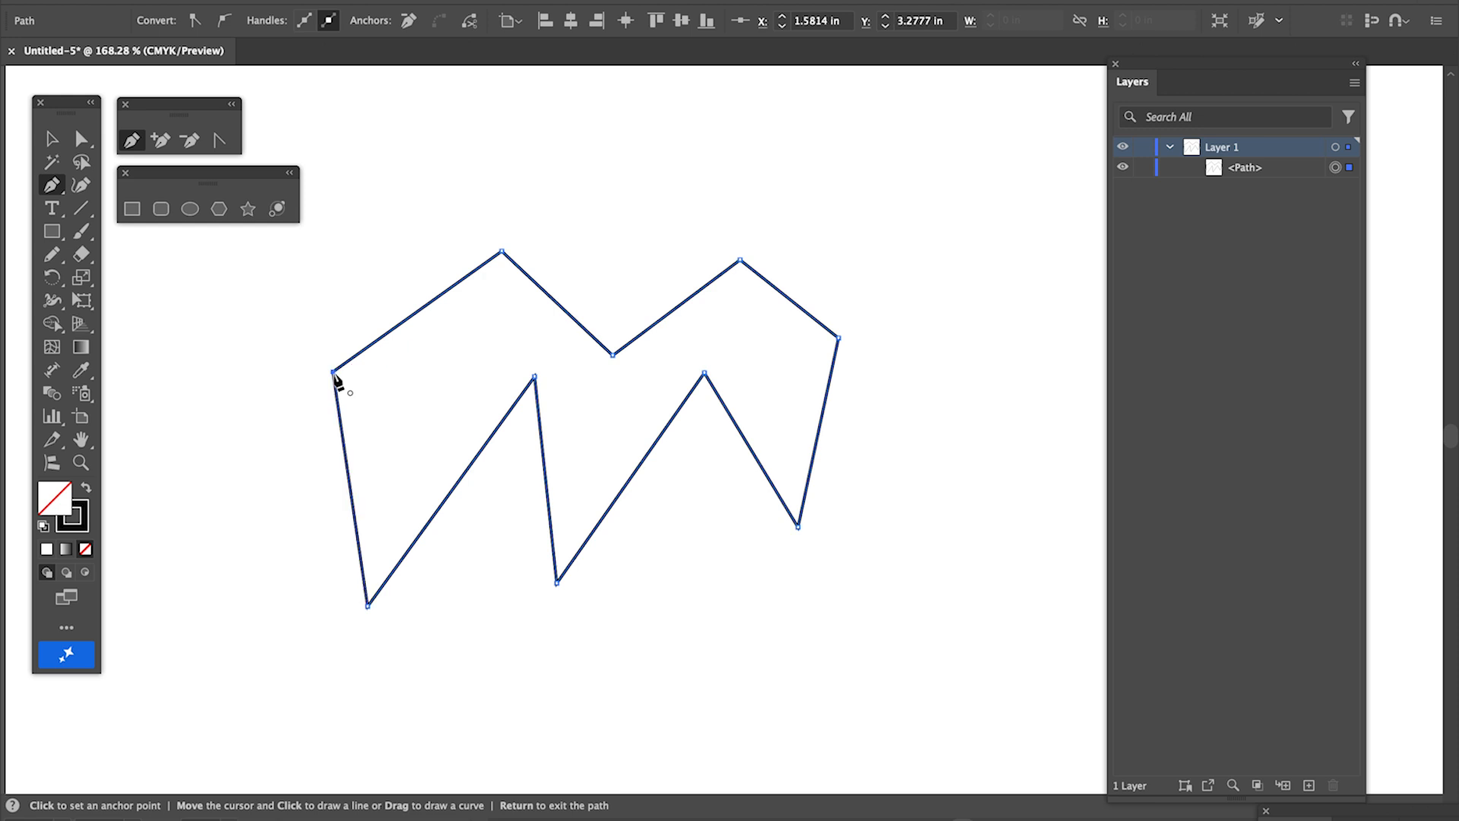
# Fill the closed shape with light red ff6666
pyautogui.doubleClick(55, 499)
pyautogui.click(629, 390)
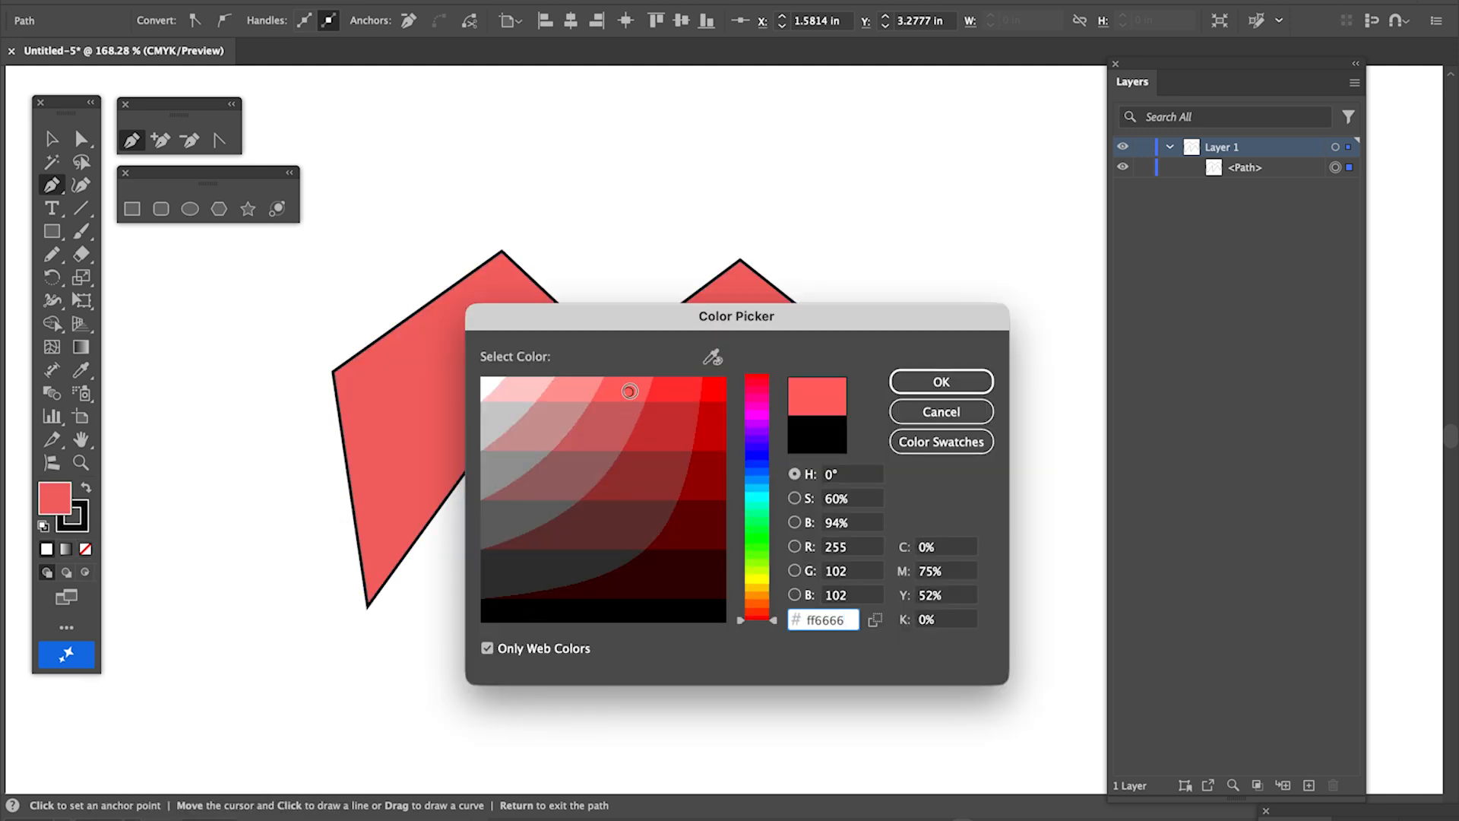
pyautogui.click(927, 374)
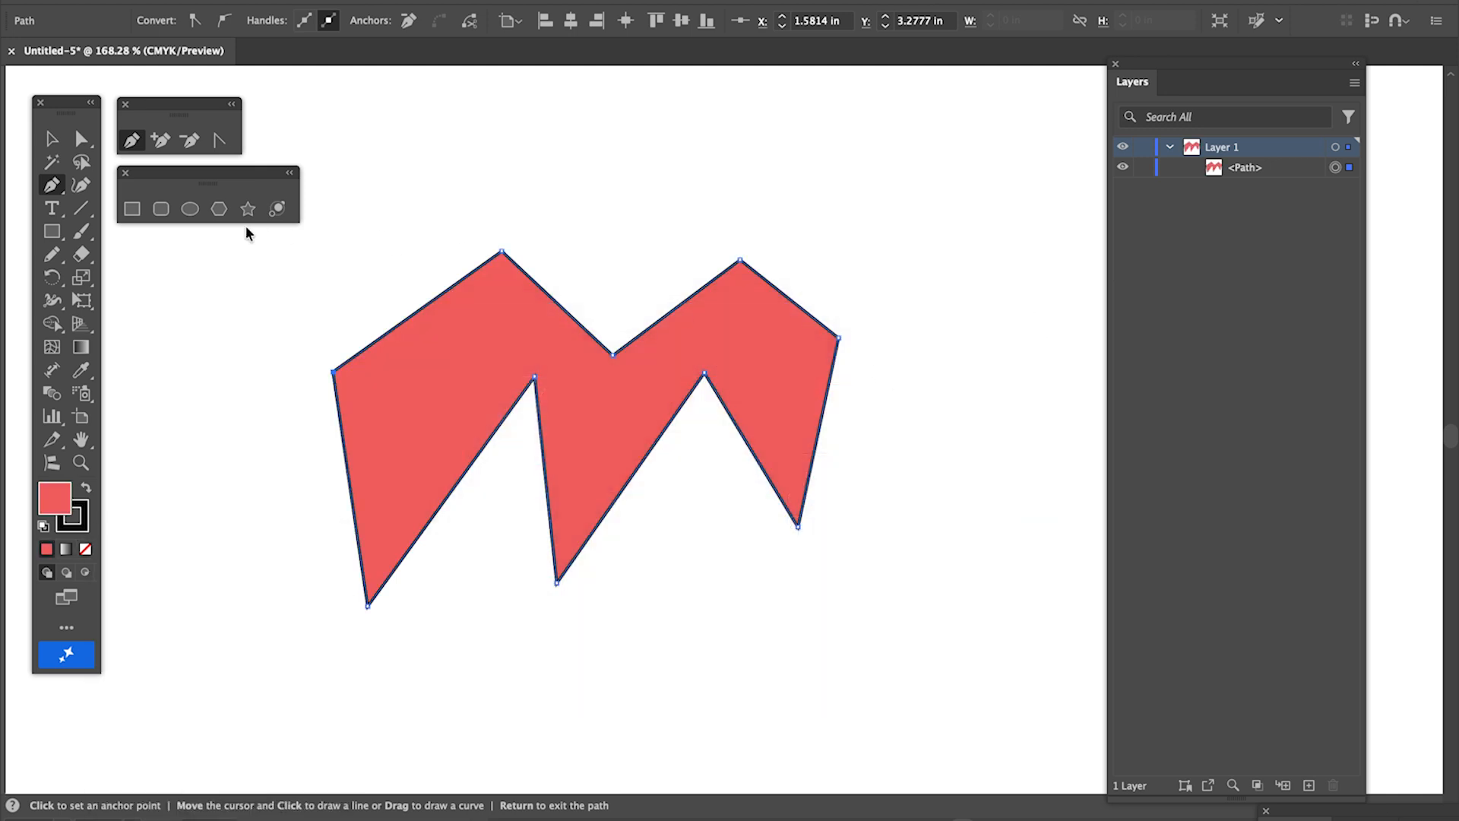
# Move the whole filled shape a short distance up and to the right with the Selection tool
pyautogui.click(51, 139)
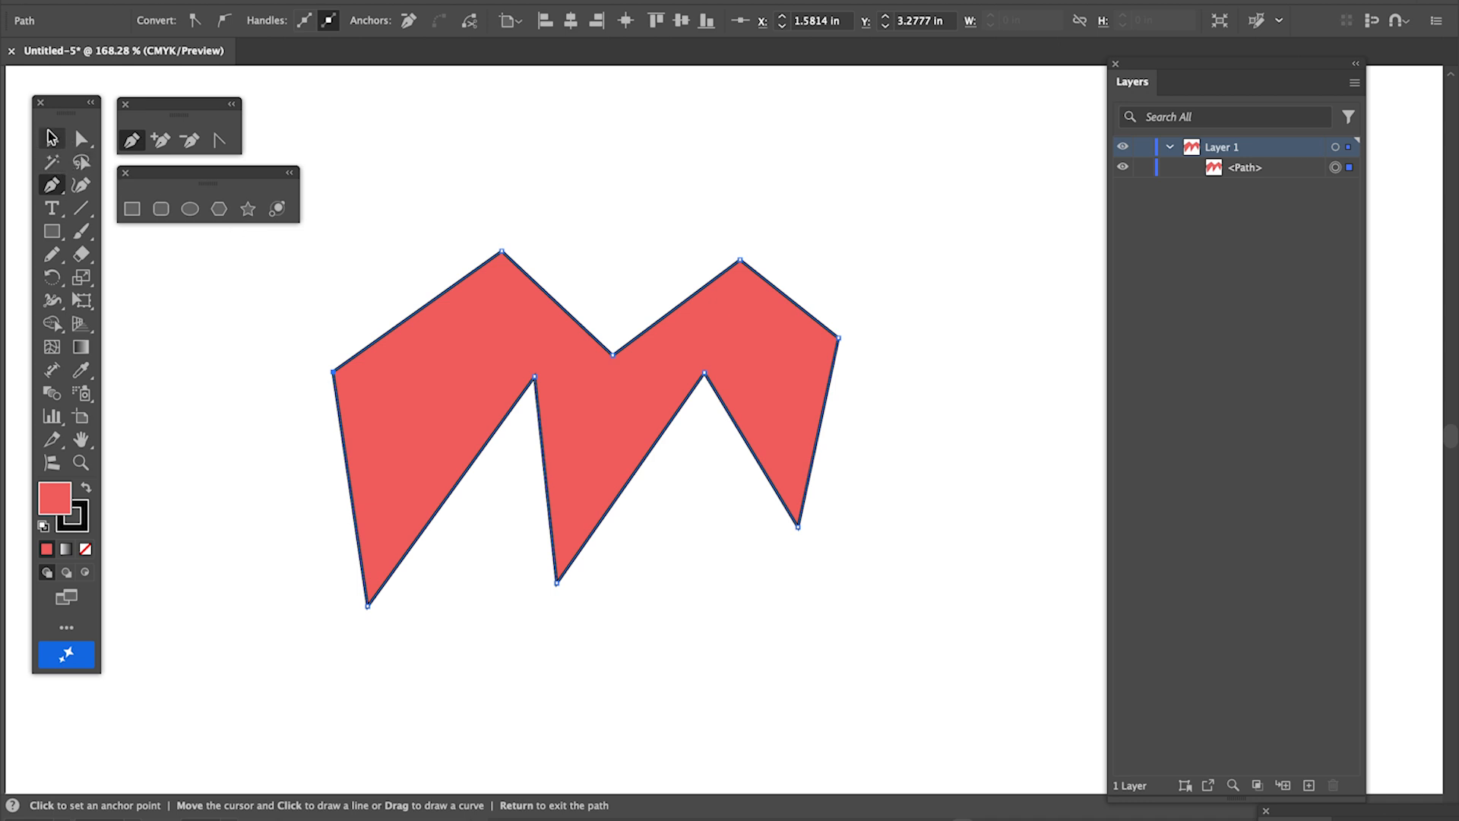
pyautogui.click(437, 206)
pyautogui.moveTo(504, 330); pyautogui.dragTo(592, 280)
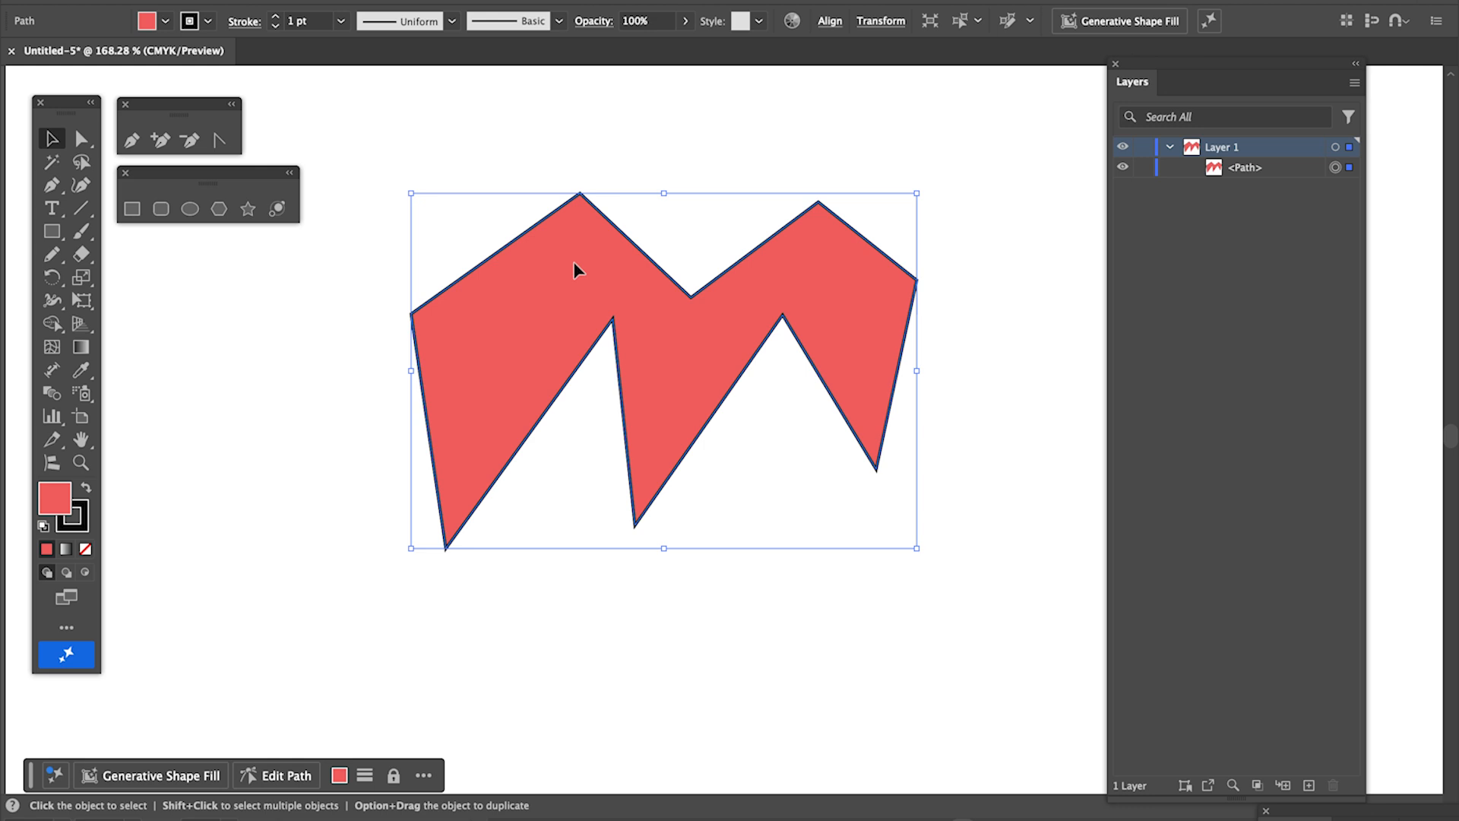
# Change the shape's fill colour to darker red cc3333
pyautogui.doubleClick(57, 497)
pyautogui.click(677, 431)
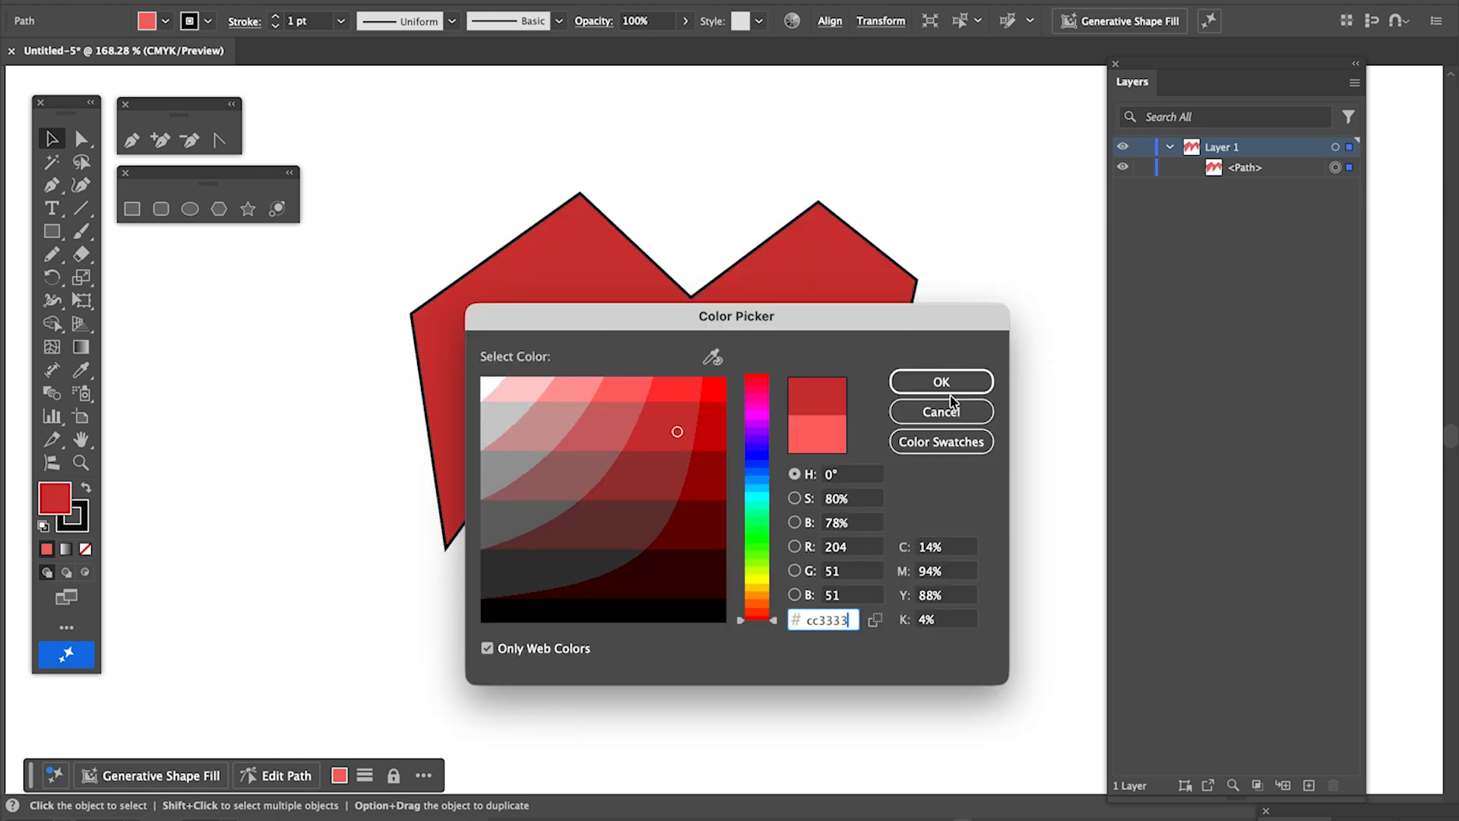
pyautogui.click(941, 380)
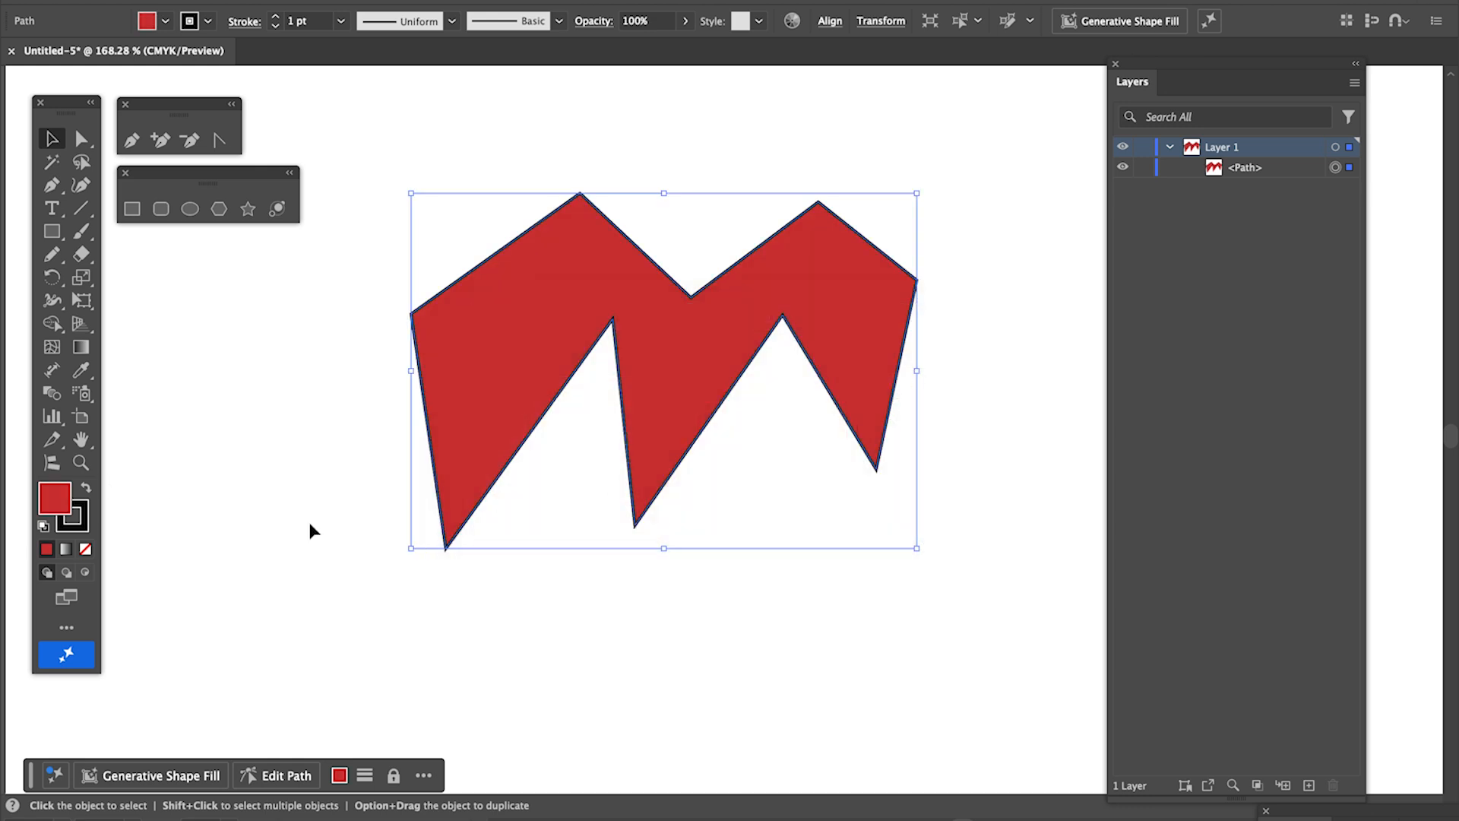
# Set the shape's stroke colour to dark red 330000 and deselect the shape
pyautogui.doubleClick(85, 529)
pyautogui.click(689, 581)
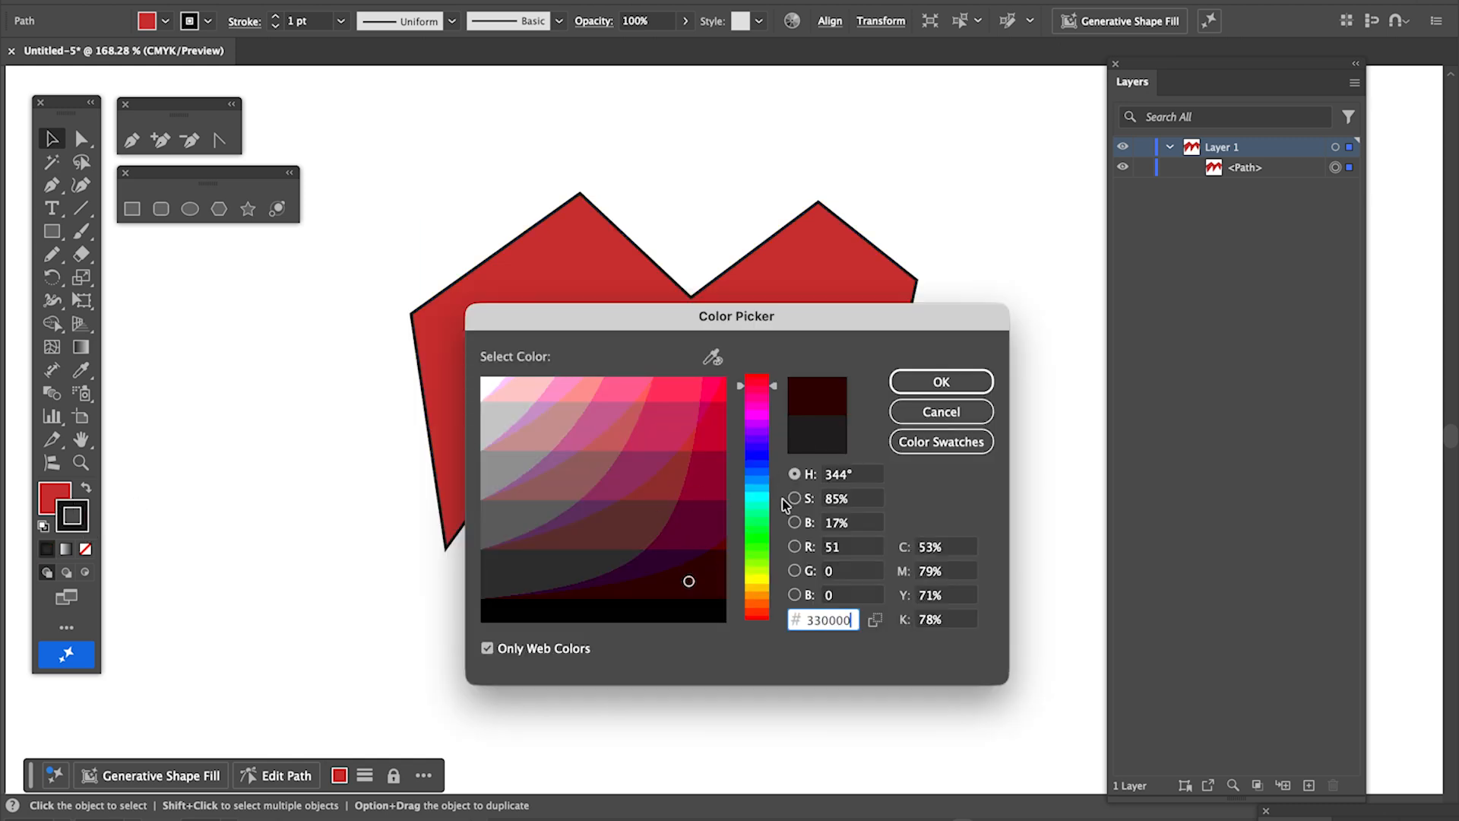
pyautogui.click(979, 382)
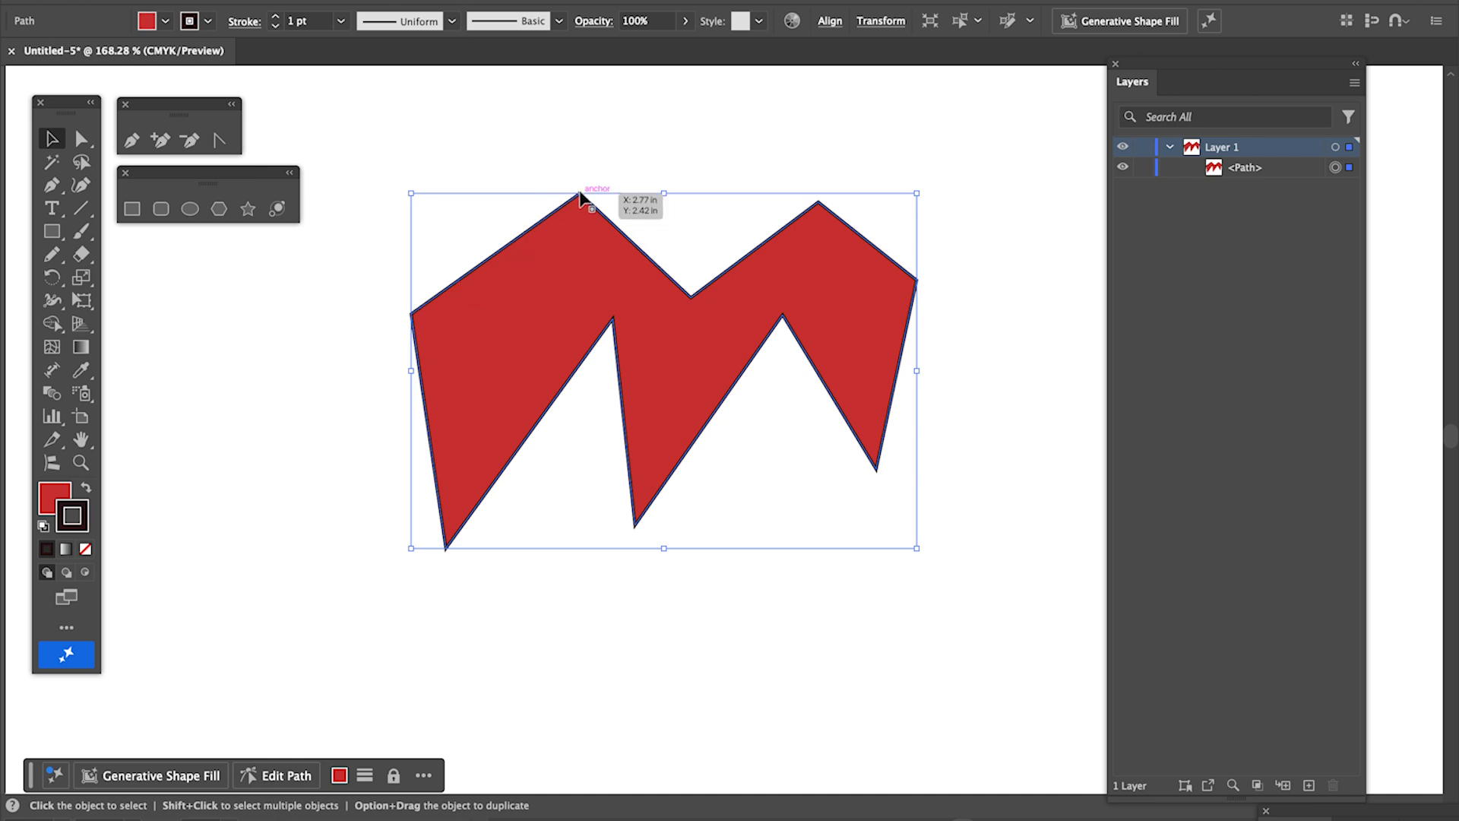
pyautogui.click(232, 280)
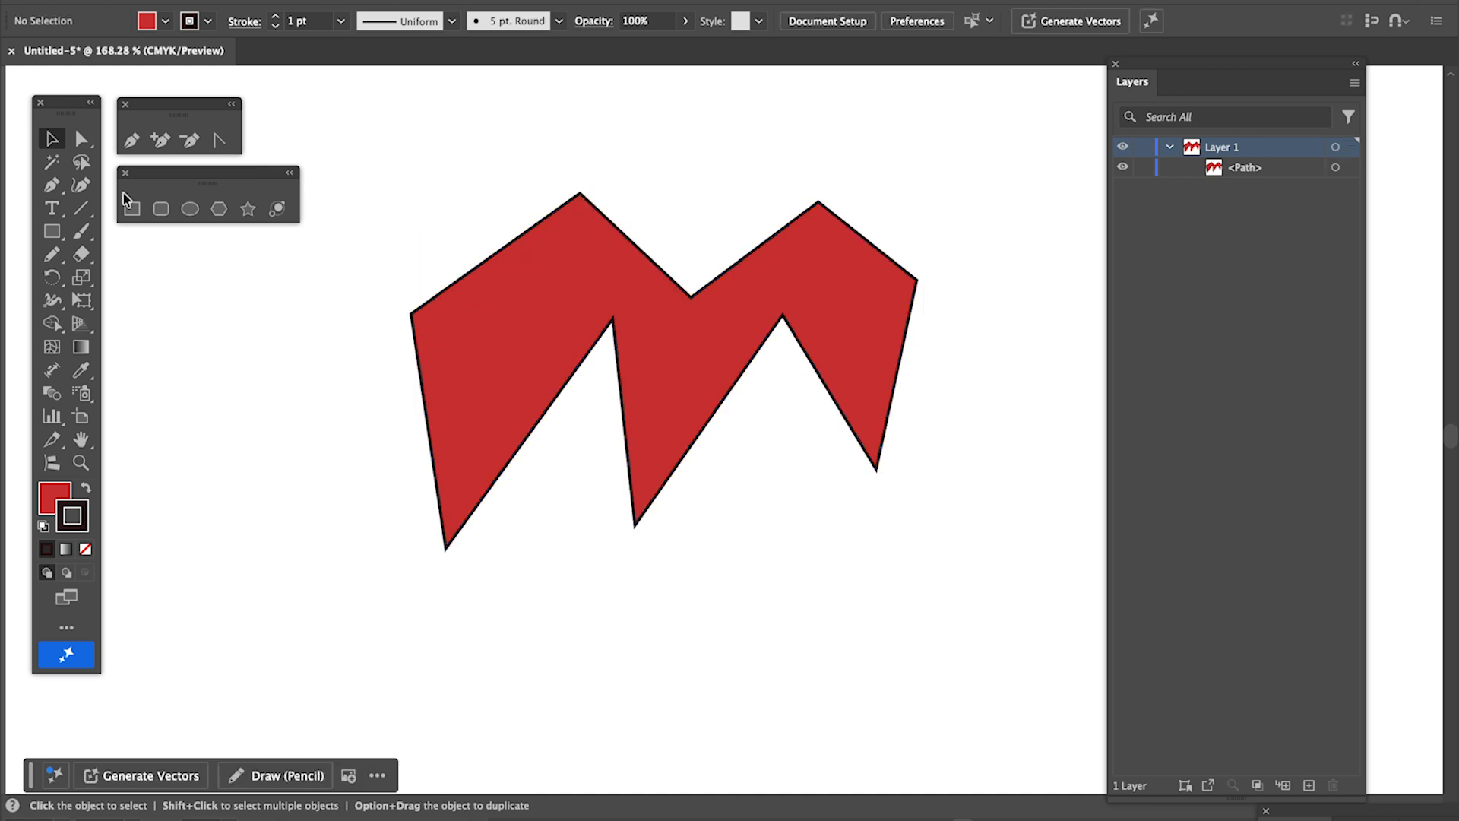
# Reshape the path with Direct Selection: pull the lower-right notch below the legs, the upper notch rightward and the left peak up and right
pyautogui.click(81, 140)
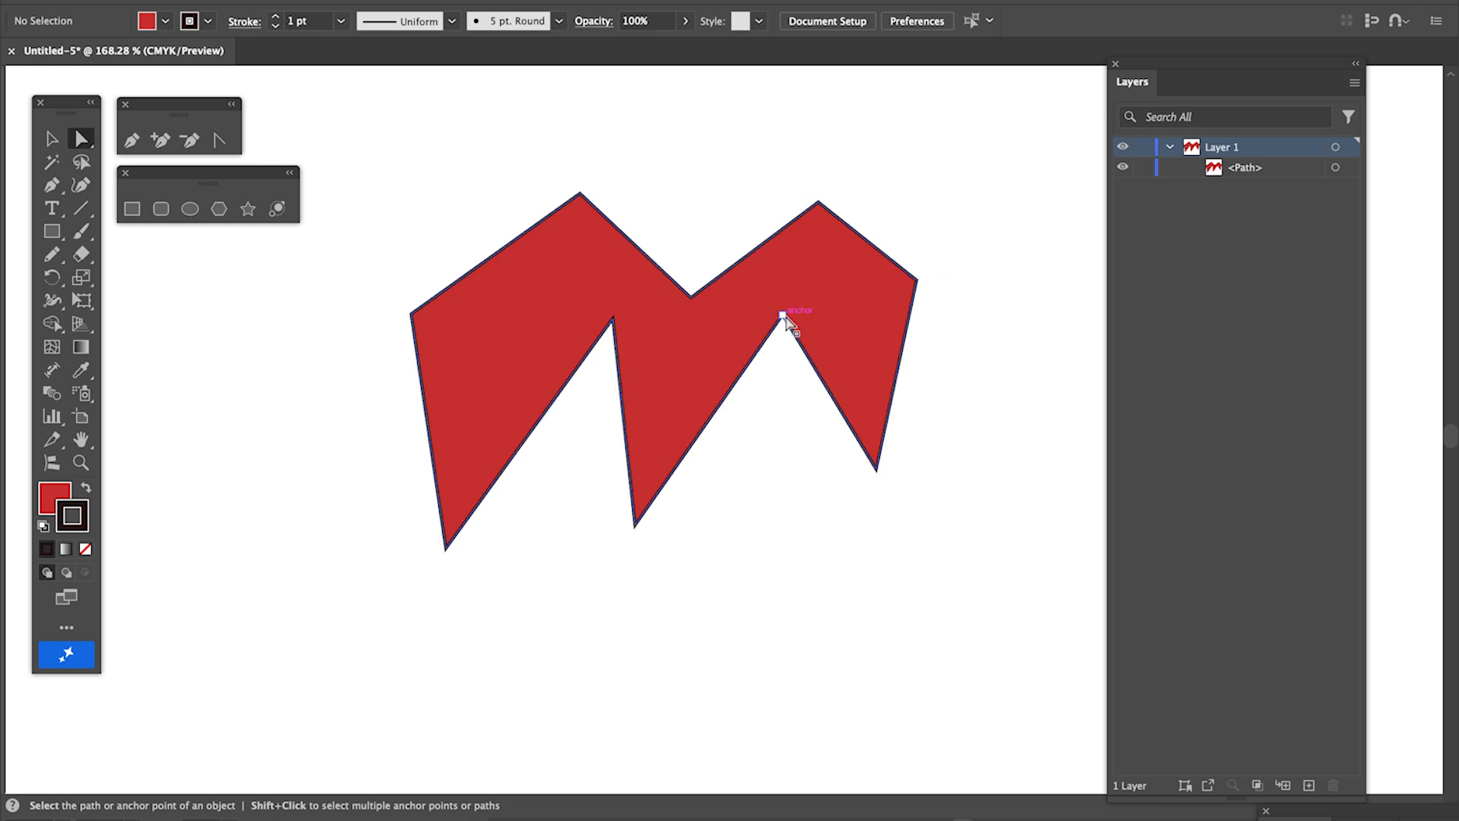
pyautogui.moveTo(783, 315); pyautogui.dragTo(797, 614)
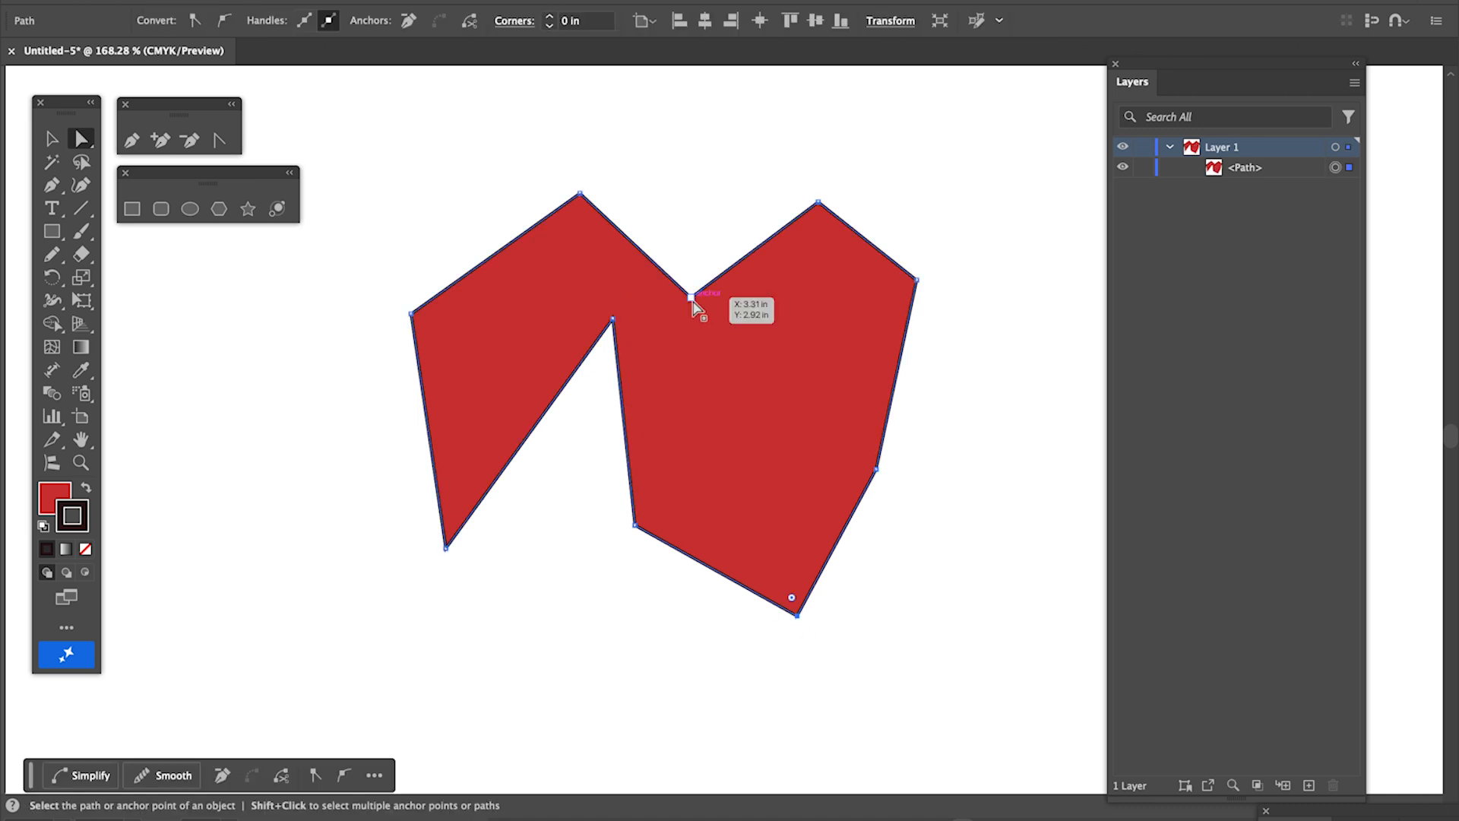
pyautogui.moveTo(692, 298); pyautogui.dragTo(764, 306)
pyautogui.moveTo(581, 195); pyautogui.dragTo(635, 159)
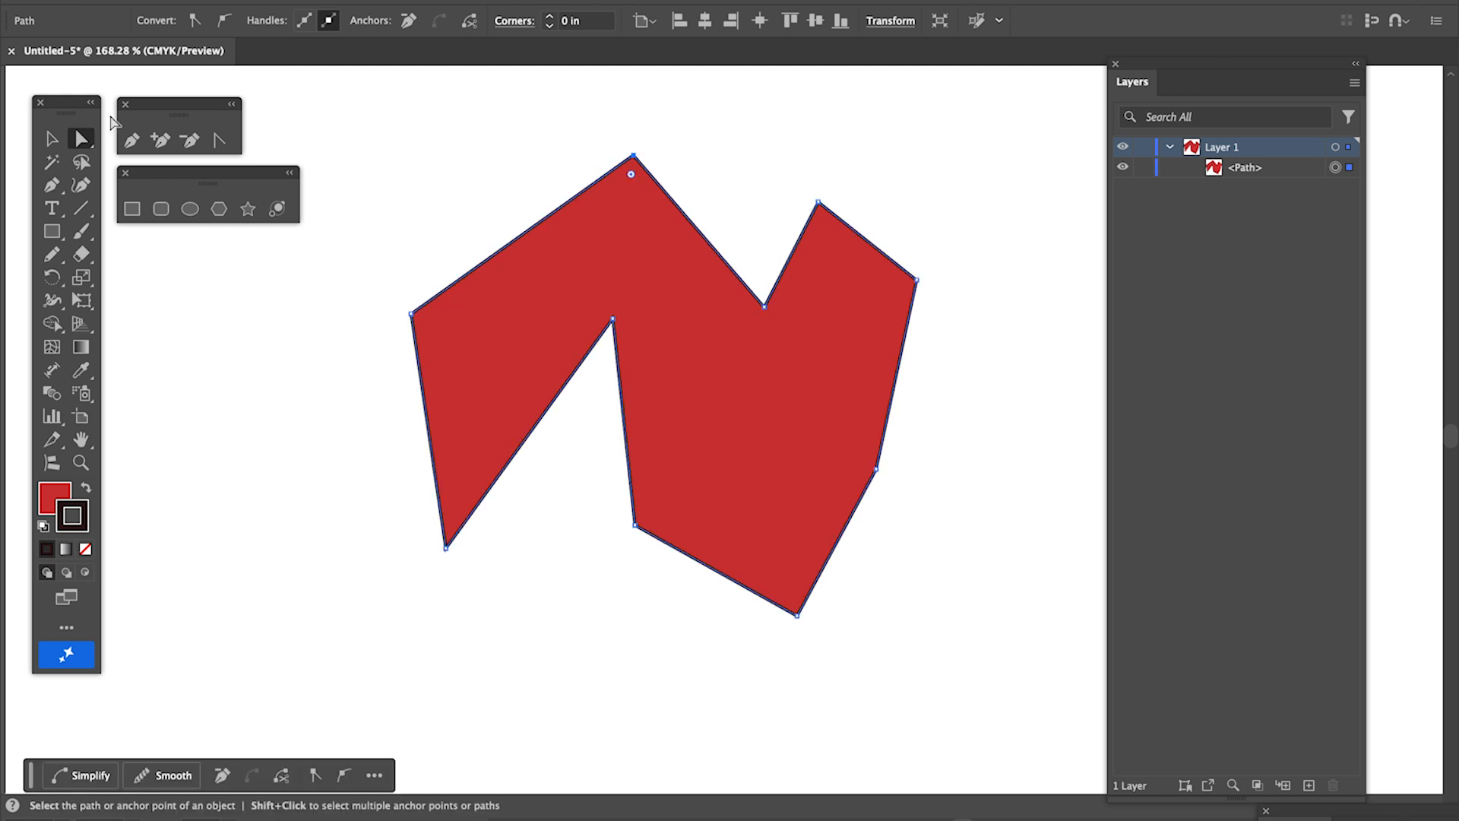
# Delete the reshaped red shape from the artboard
pyautogui.click(52, 142)
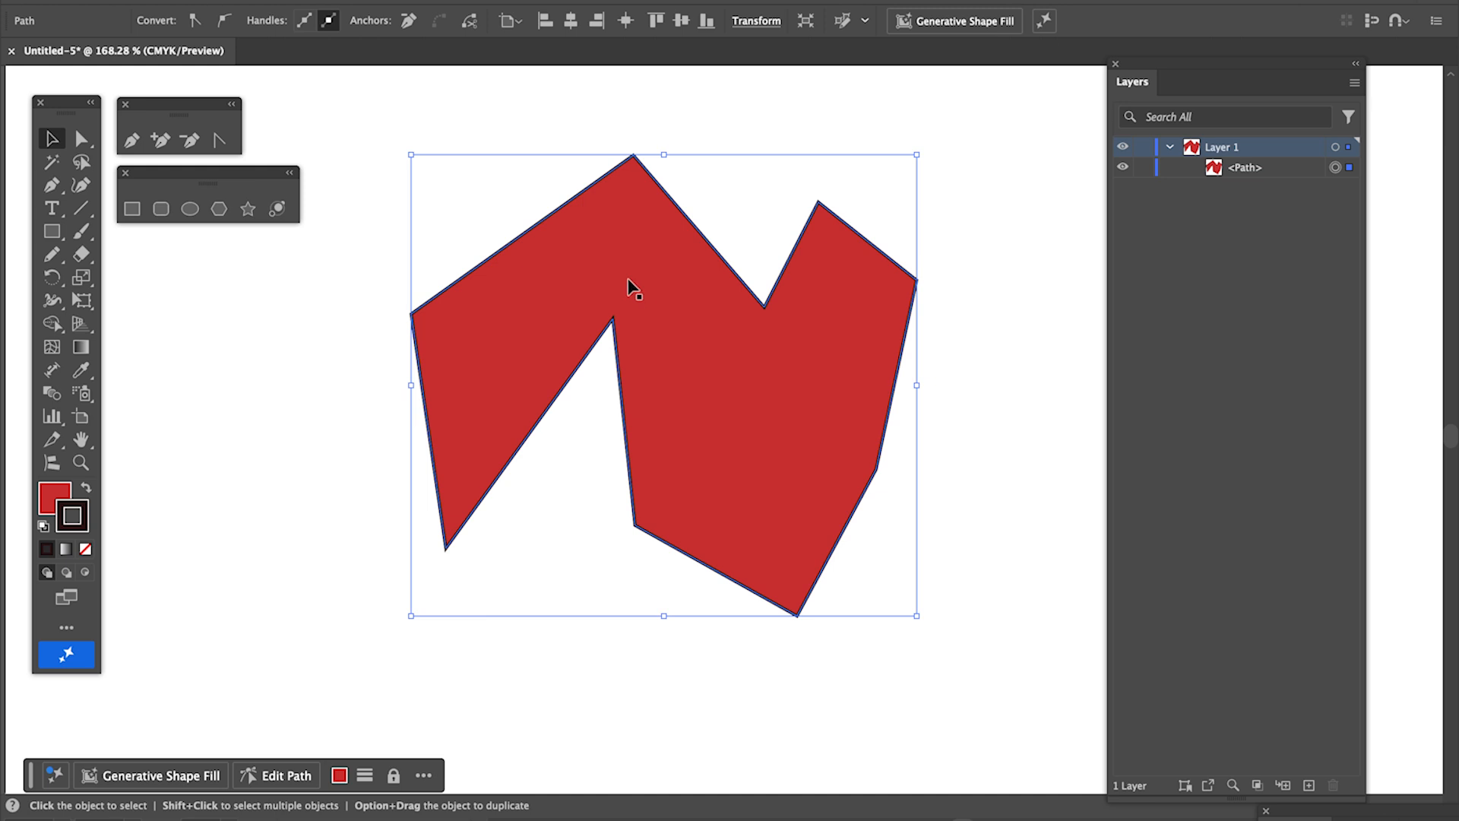
pyautogui.press('Delete')
pyautogui.press('Delete')
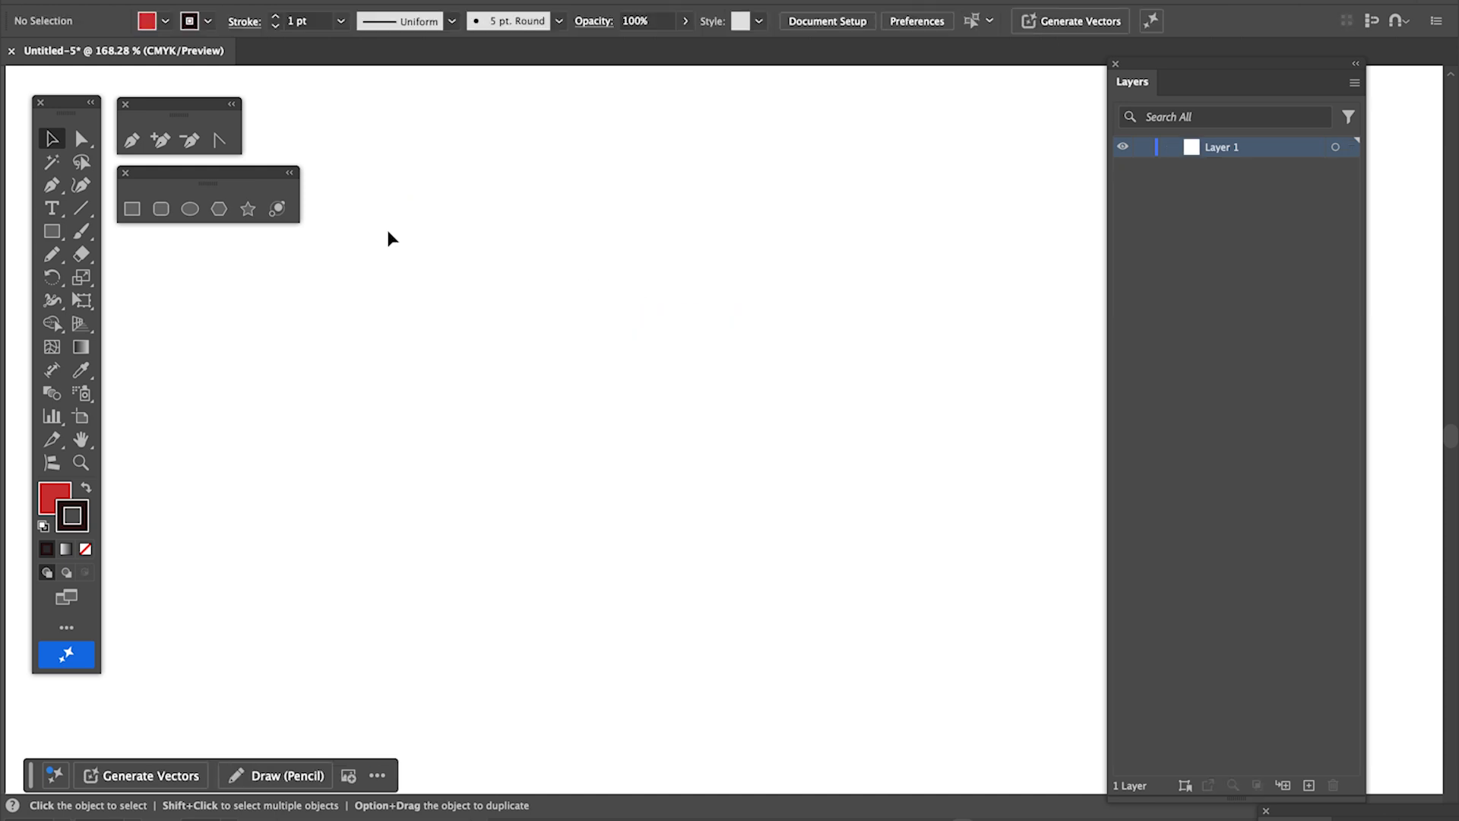
# Activate the Pen tool, set the fill to none and make the stroke the active colour
pyautogui.click(52, 185)
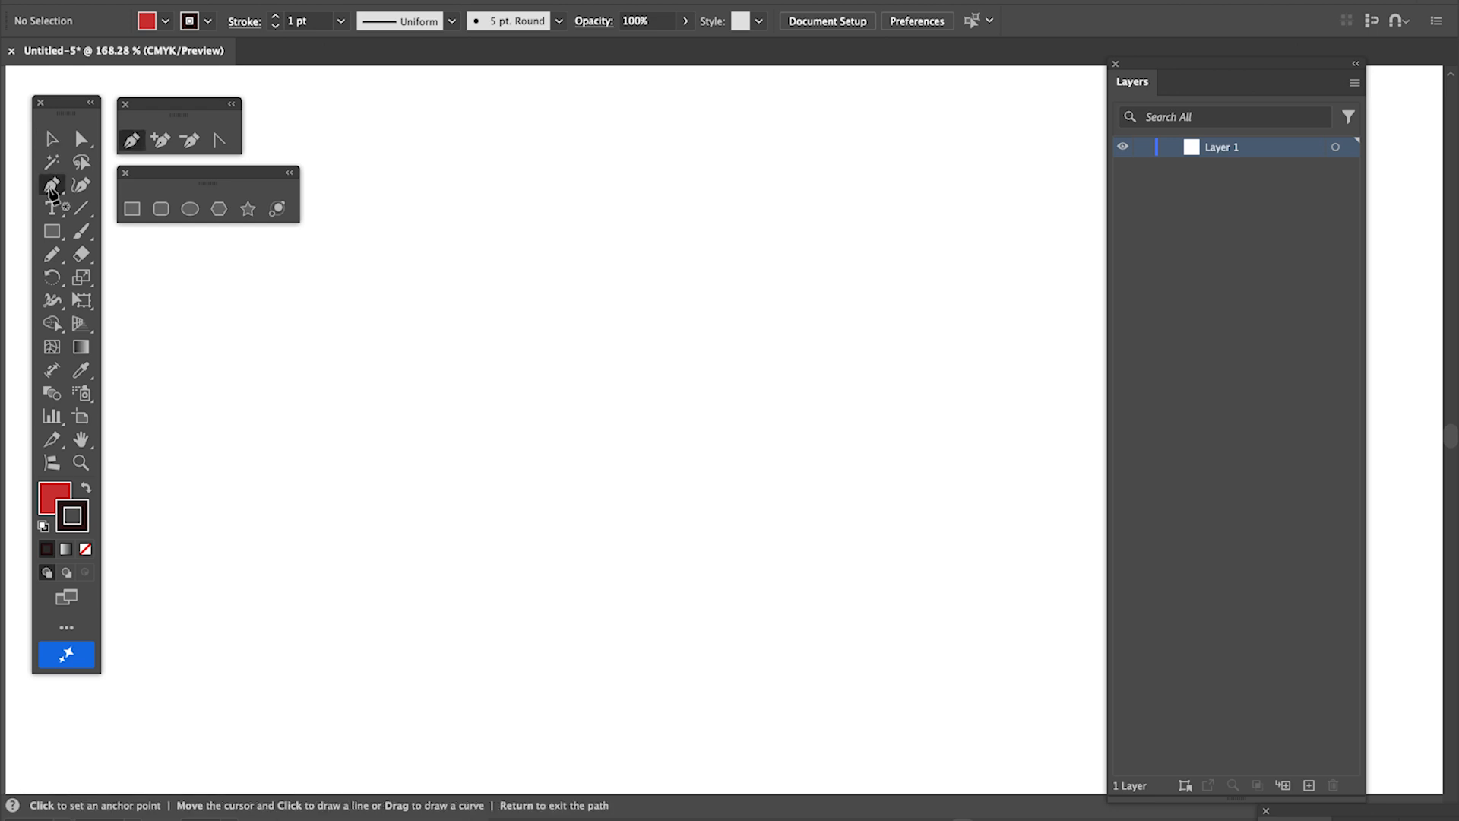
pyautogui.press('x')
pyautogui.click(88, 549)
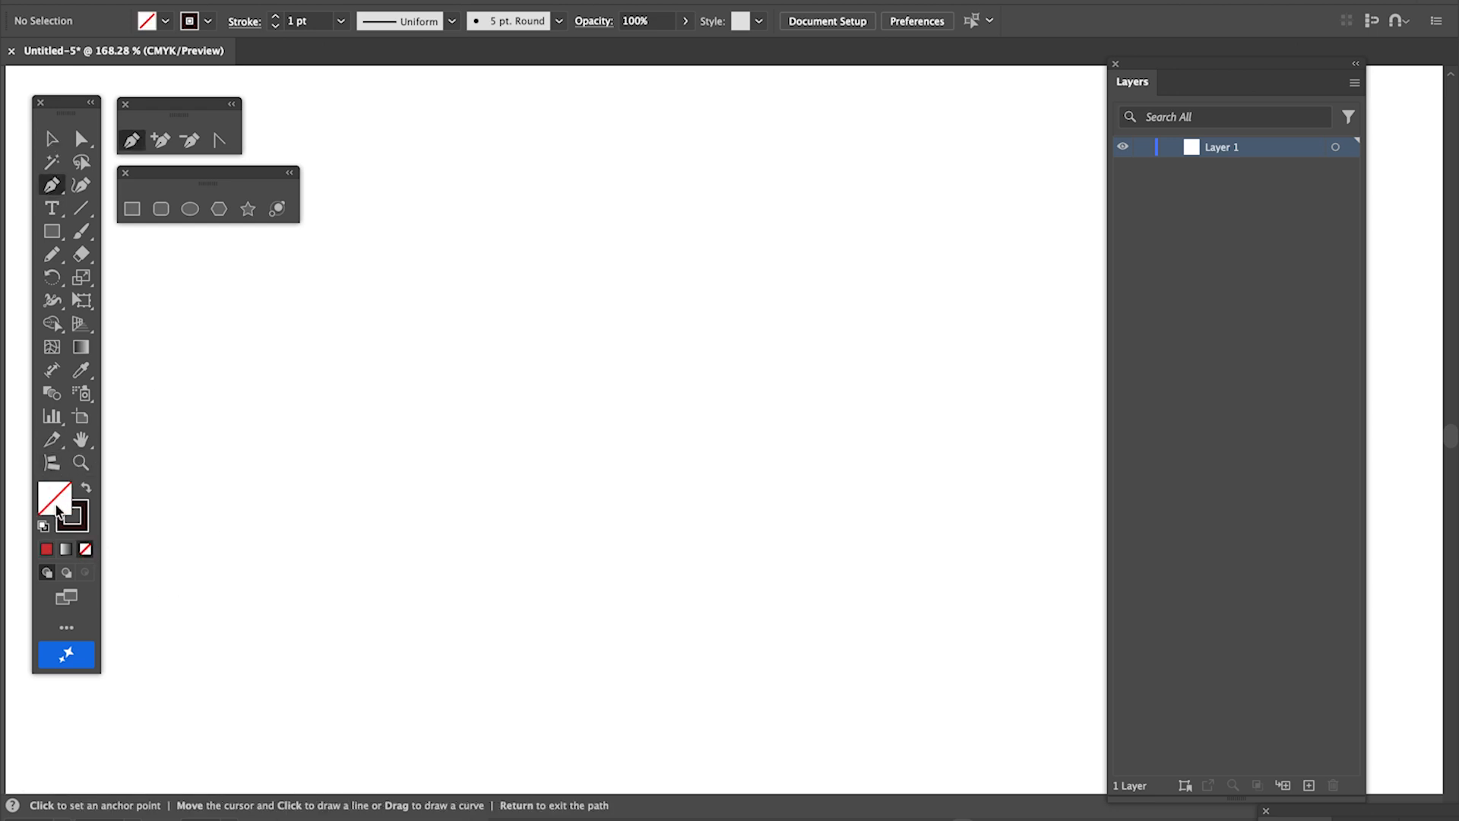
pyautogui.click(87, 523)
# Draw an open zigzag path of nine straight-line anchor points with the Pen tool, running clockwise around the canvas centre
pyautogui.click(430, 328)
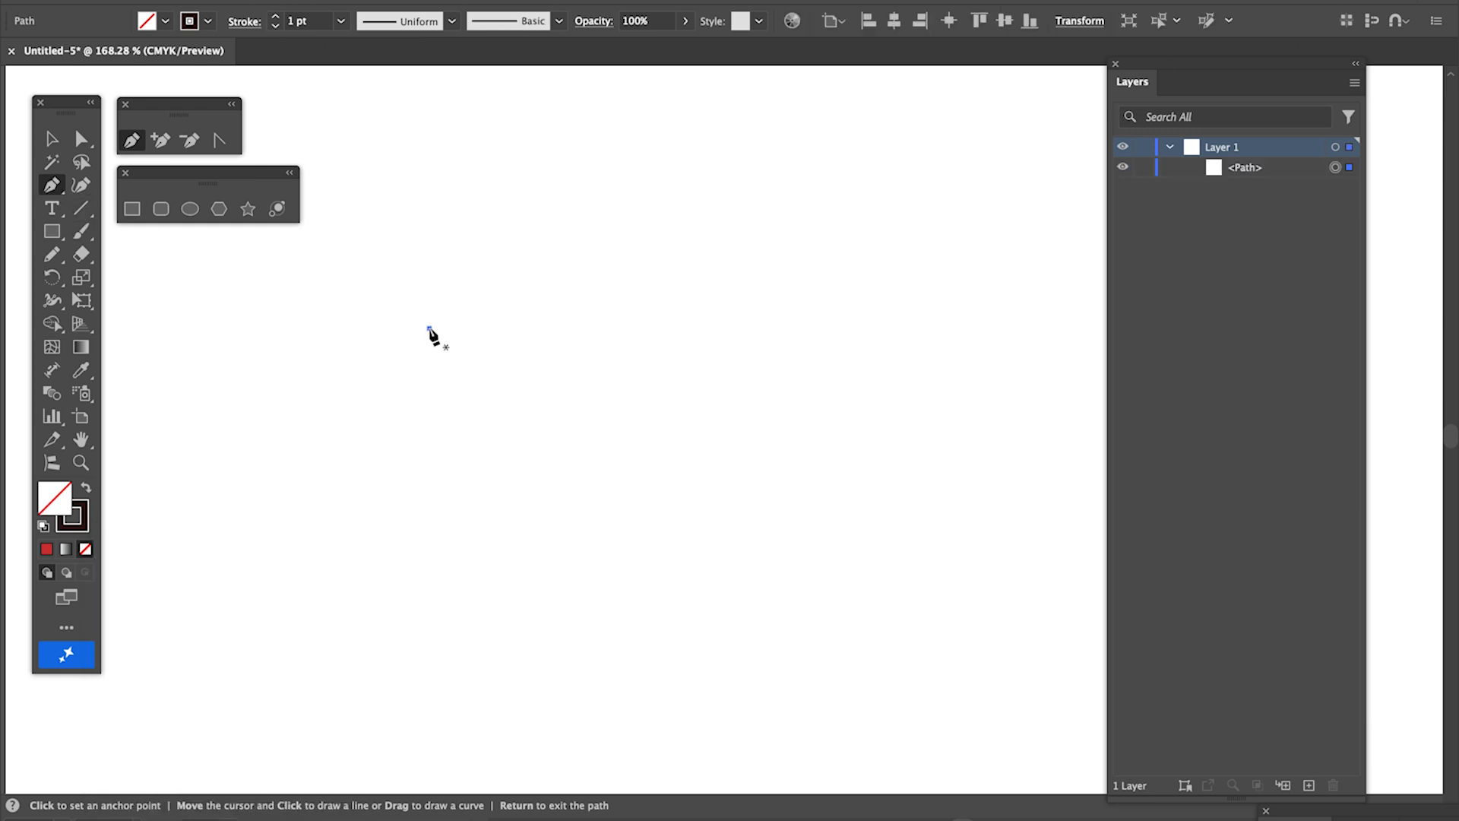
pyautogui.click(589, 206)
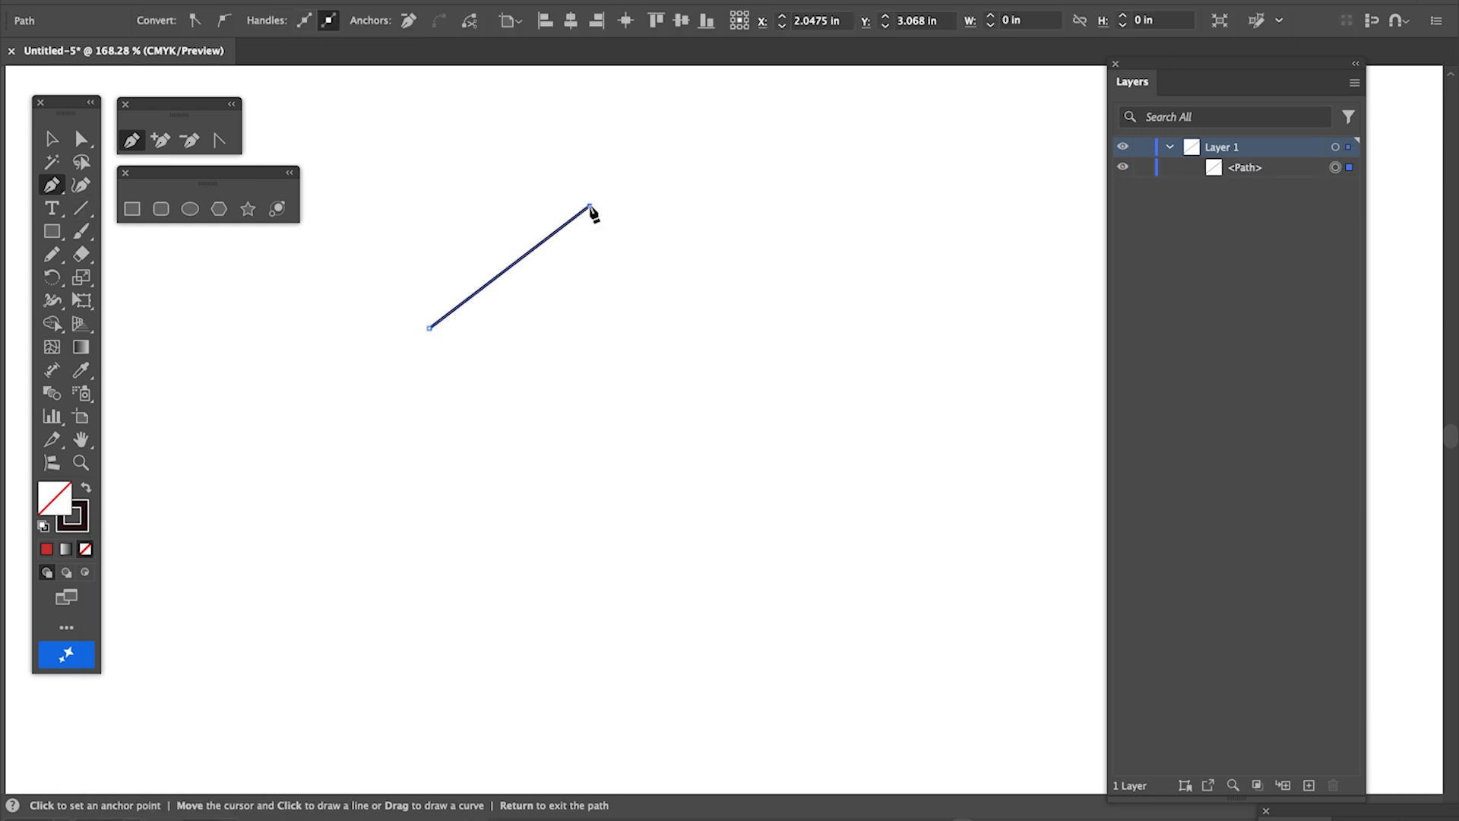
pyautogui.click(670, 276)
pyautogui.click(818, 206)
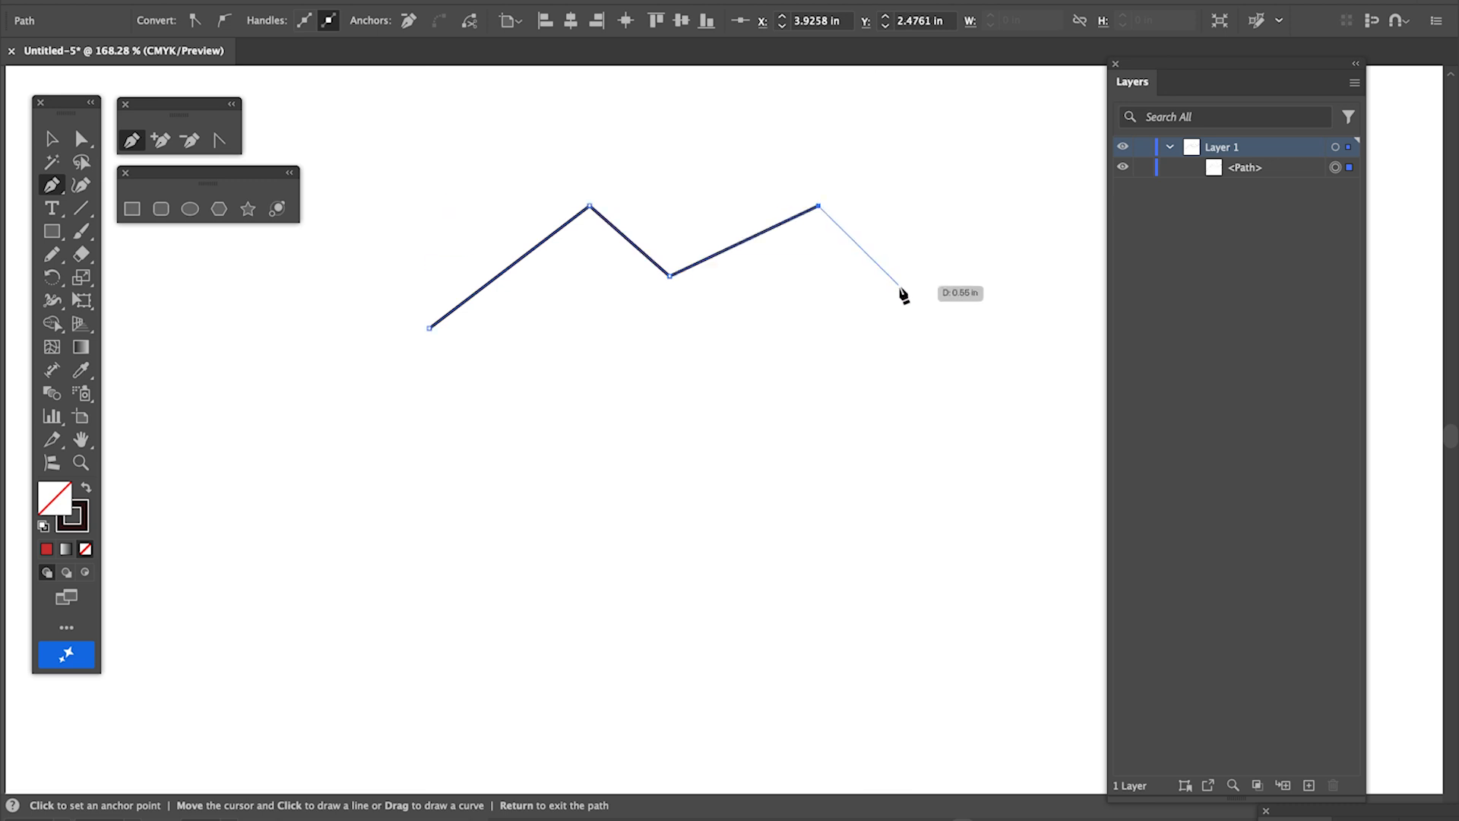
pyautogui.click(901, 291)
pyautogui.click(841, 487)
pyautogui.click(830, 358)
pyautogui.click(722, 544)
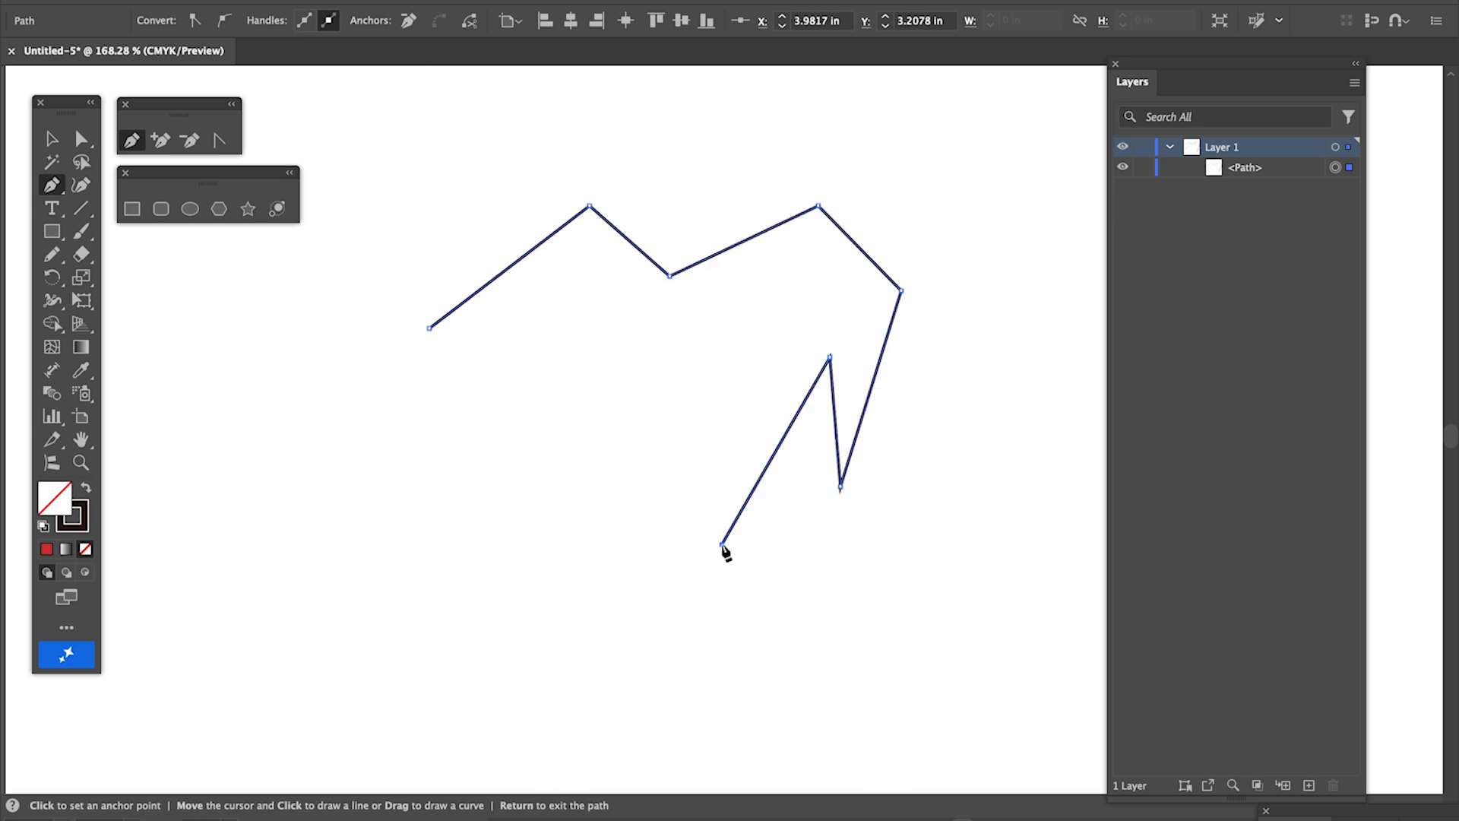
pyautogui.click(572, 561)
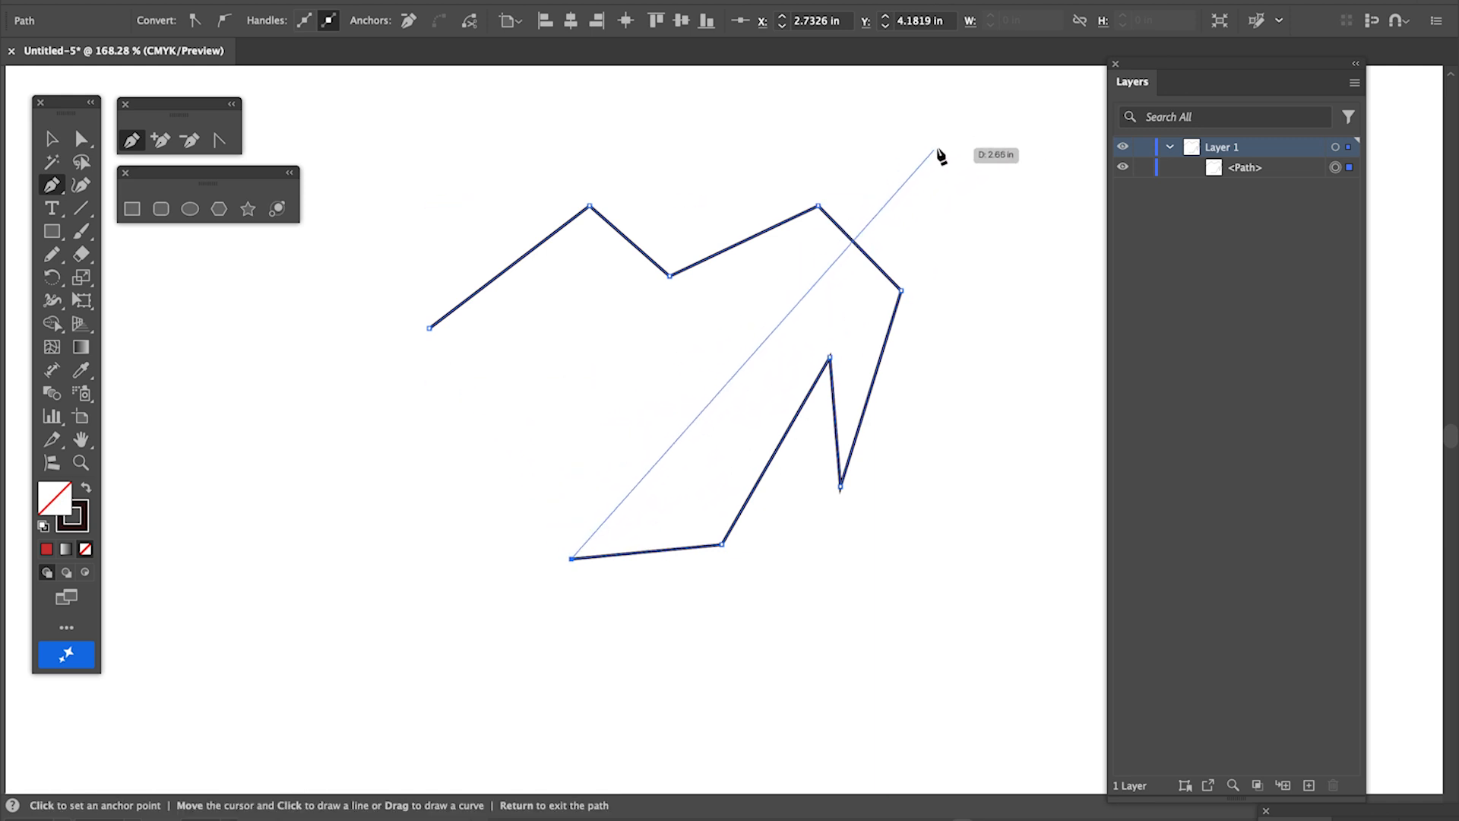
# Extend the zigzag path with six more points whose segments cross the earlier ones, and close it at its starting anchor
pyautogui.click(963, 127)
pyautogui.click(638, 158)
pyautogui.click(526, 477)
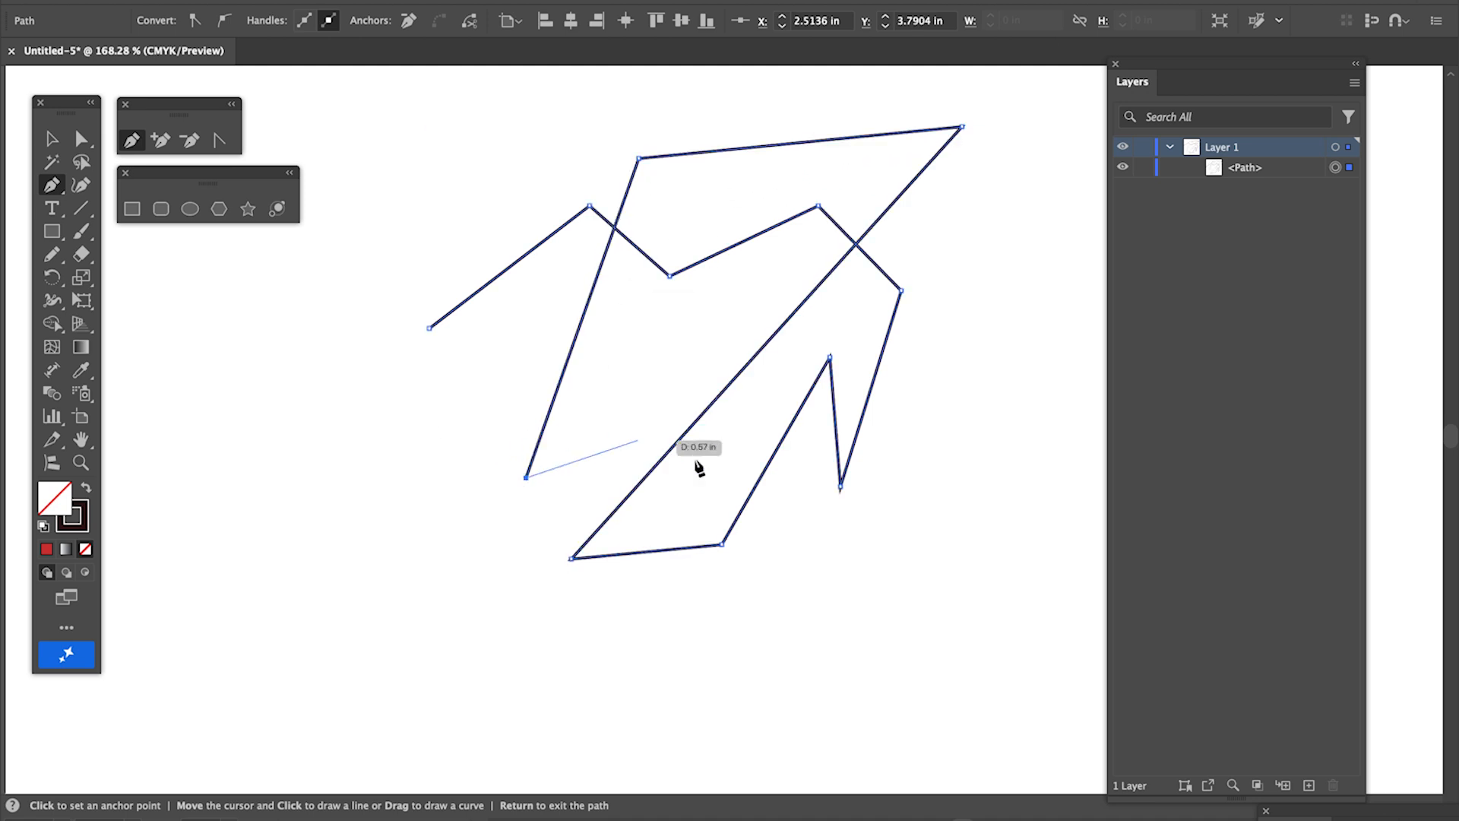
pyautogui.click(1011, 344)
pyautogui.click(755, 728)
pyautogui.click(322, 499)
pyautogui.click(429, 329)
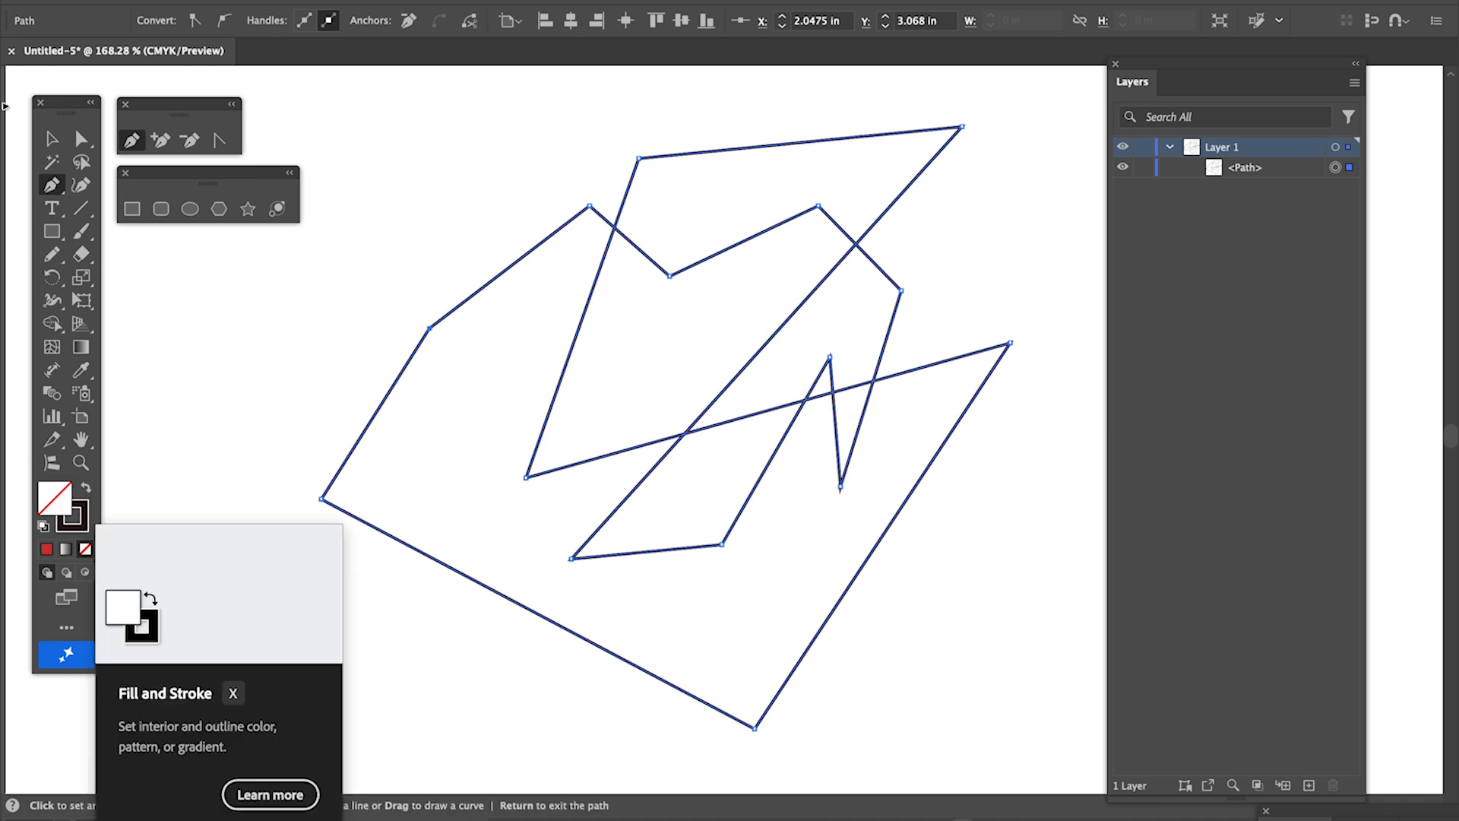
# Delete the closed self-crossing path
pyautogui.click(51, 138)
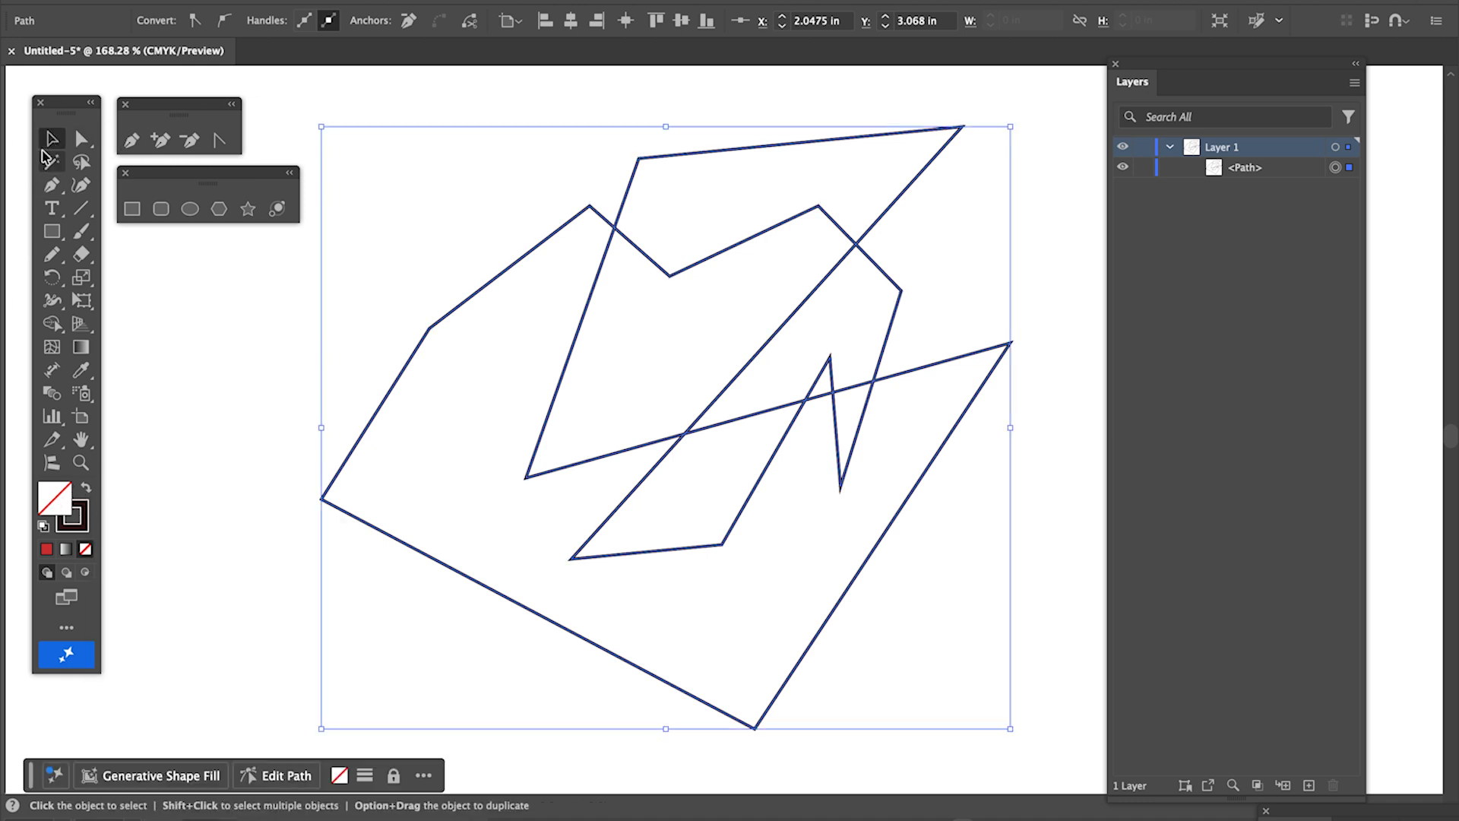
pyautogui.press('Delete')
pyautogui.press('Delete')
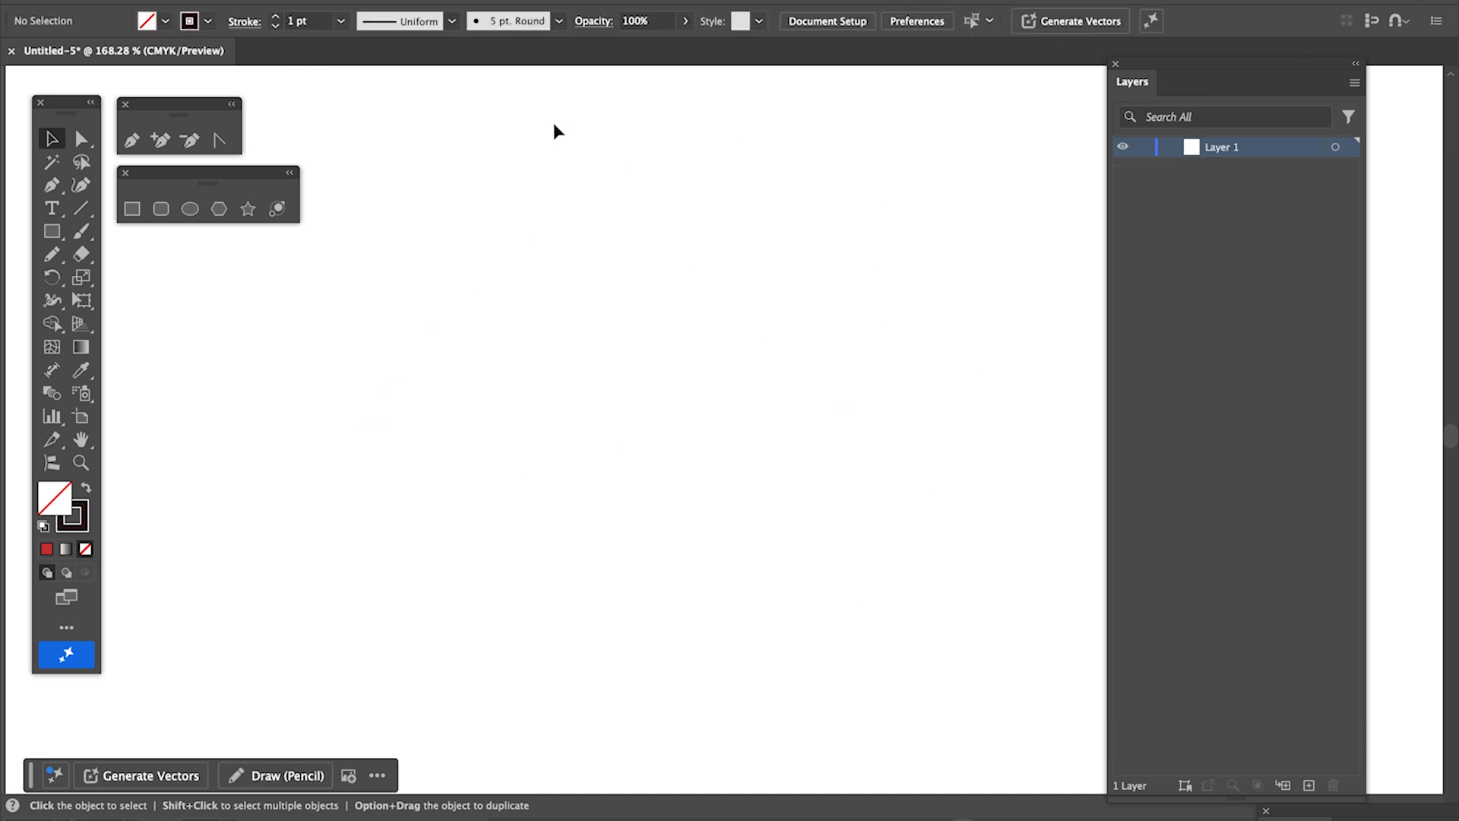
# Draw a closed path of twelve straight-line anchor points across the canvas with the Pen tool, and delete it
pyautogui.click(130, 142)
pyautogui.click(360, 409)
pyautogui.click(371, 165)
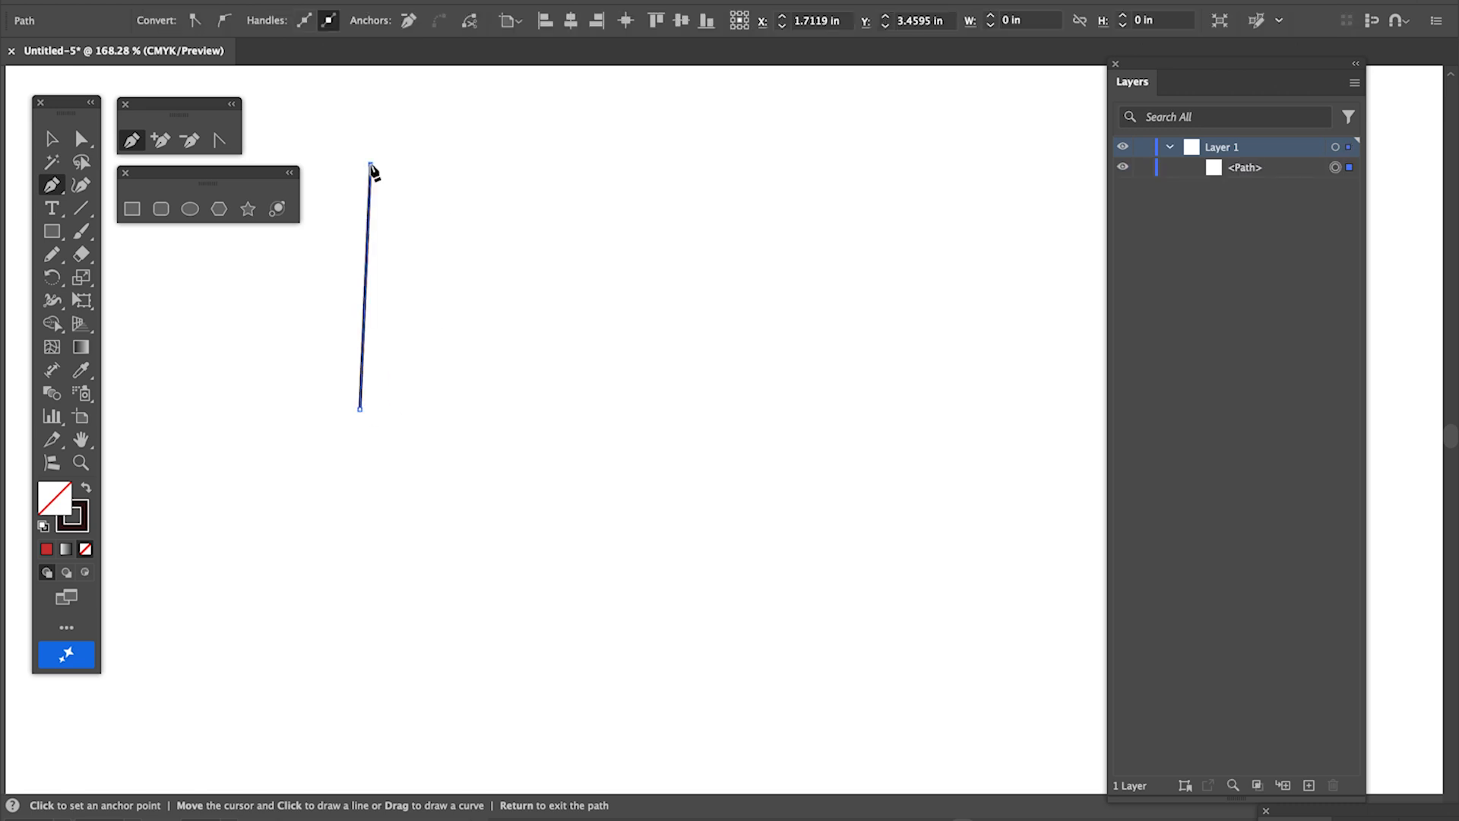
pyautogui.click(458, 164)
pyautogui.click(453, 344)
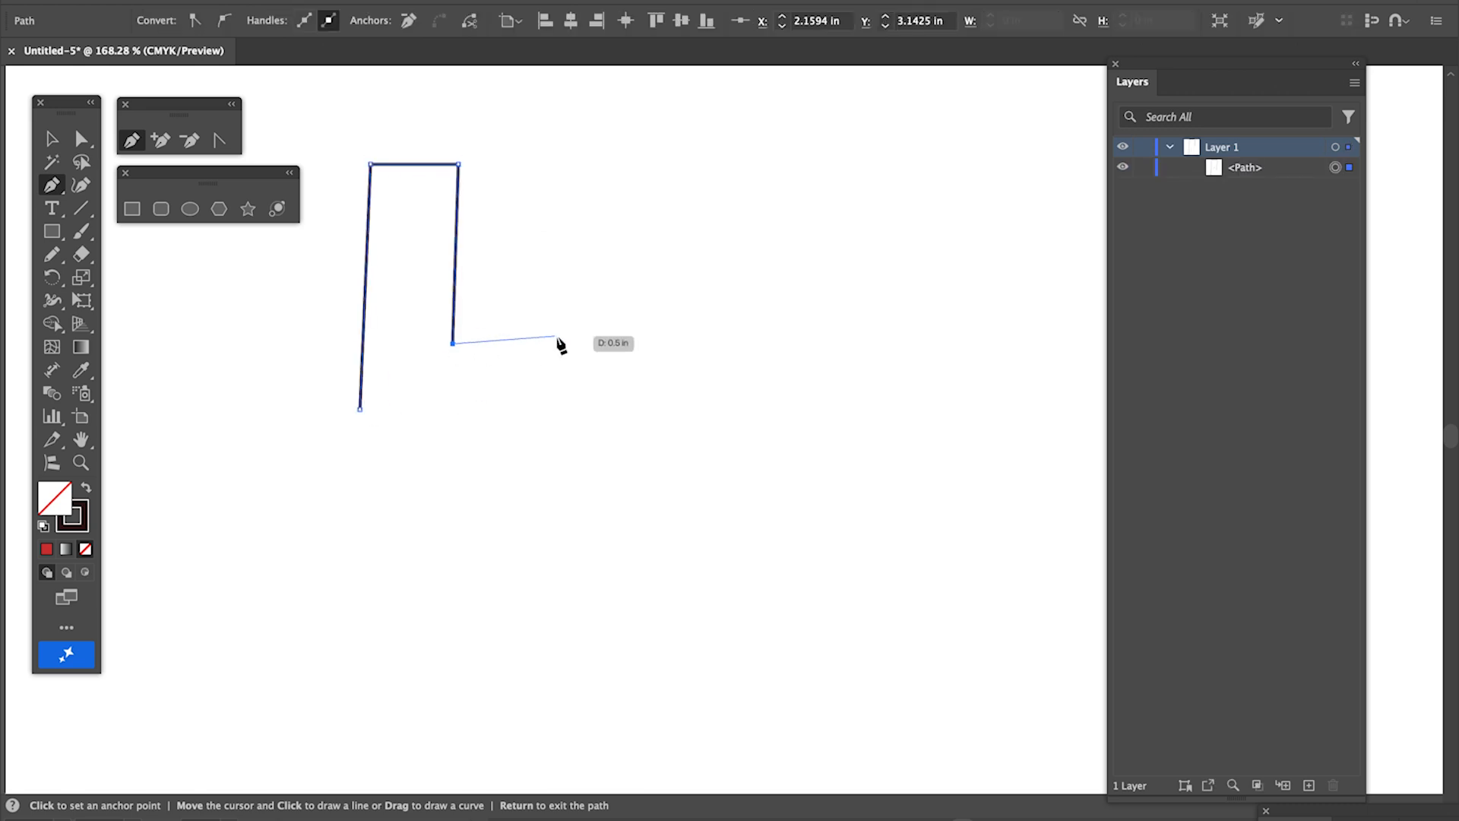
pyautogui.click(559, 337)
pyautogui.click(558, 126)
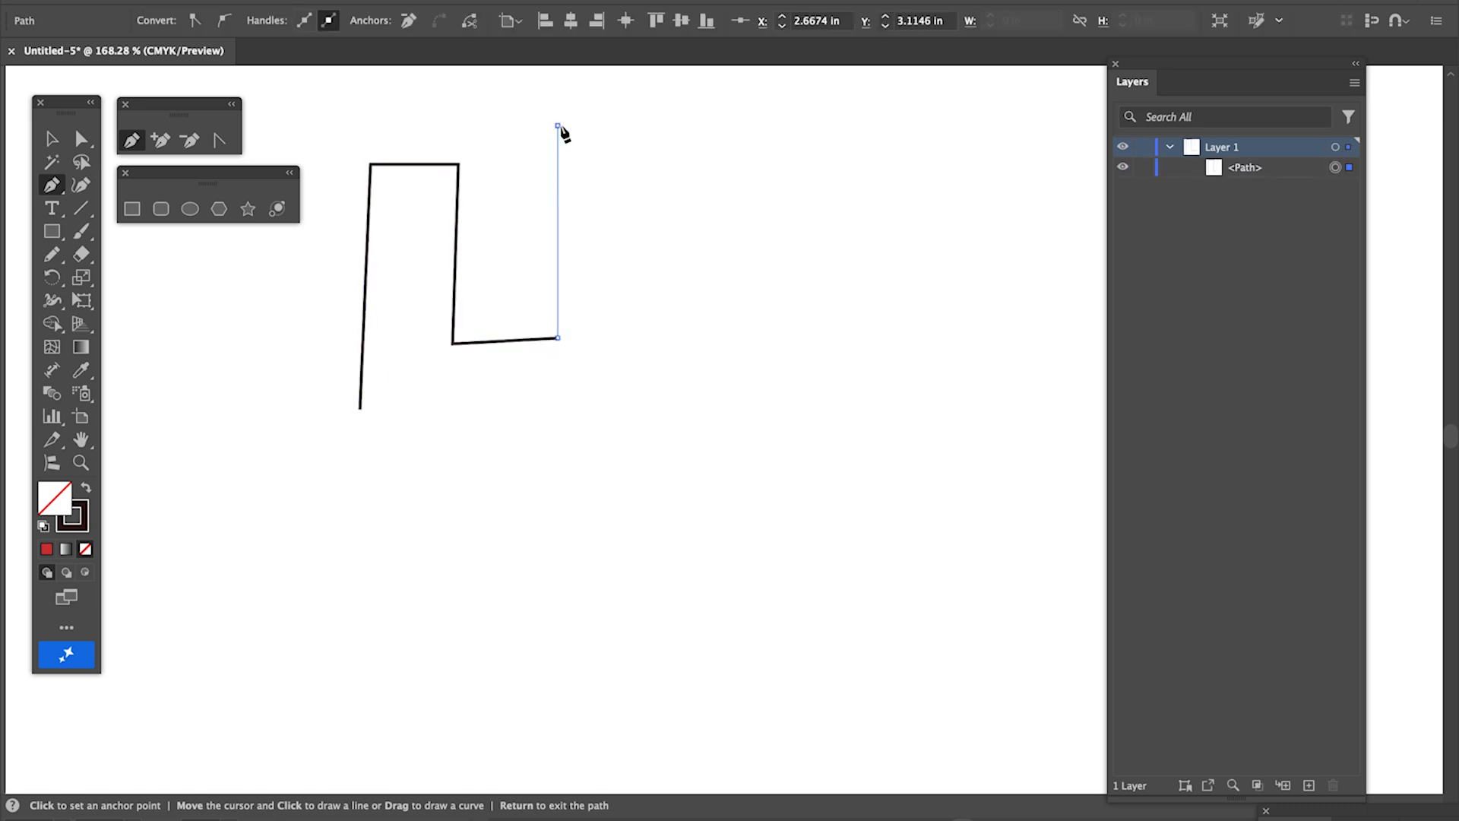
pyautogui.click(689, 125)
pyautogui.click(701, 409)
pyautogui.click(819, 433)
pyautogui.click(712, 655)
pyautogui.click(604, 448)
pyautogui.click(386, 732)
pyautogui.click(361, 410)
pyautogui.press('Delete')
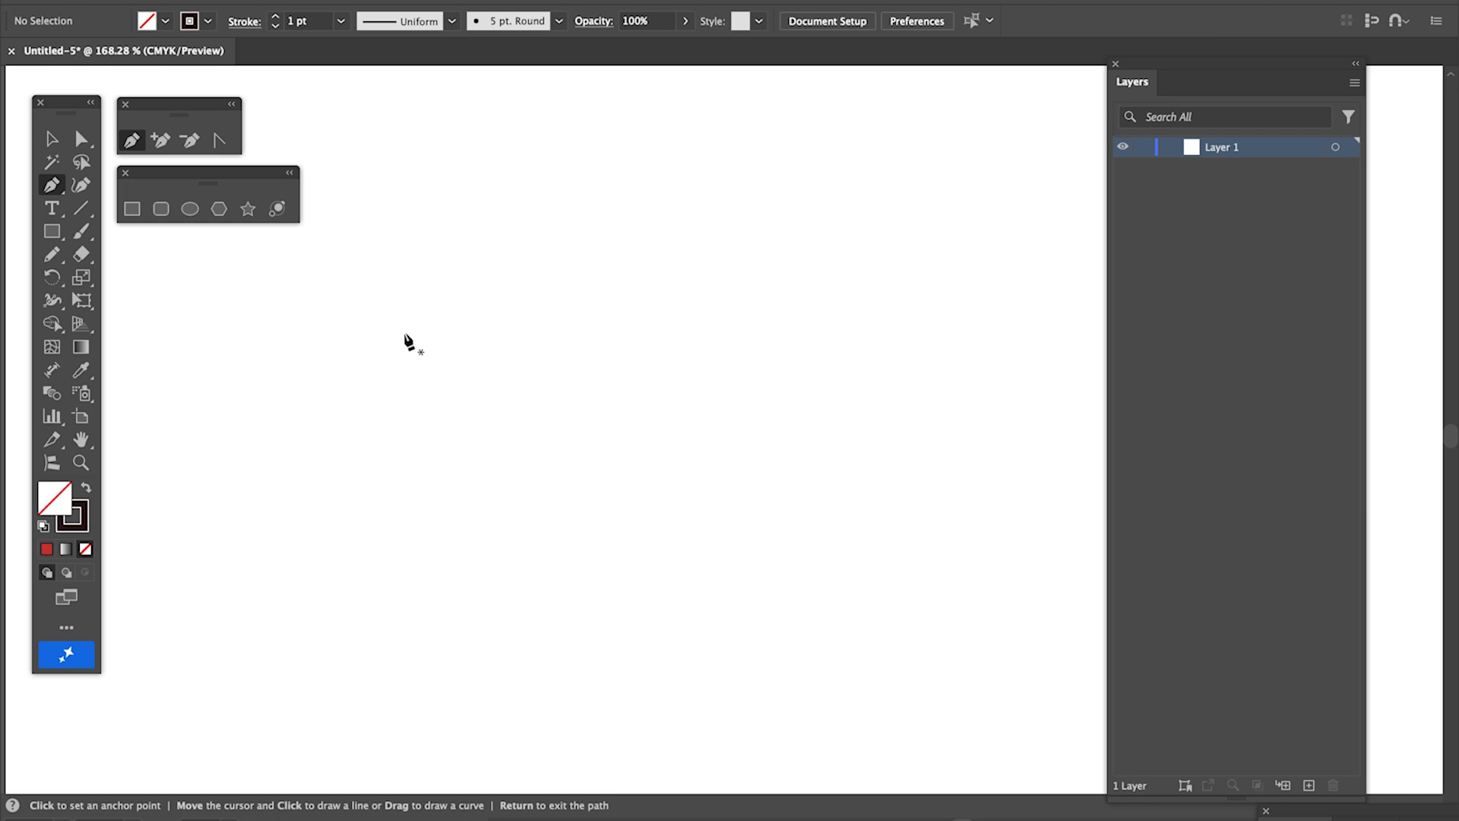
# Draw a single curved arch with the Pen tool and steepen its end anchor's direction handle with the Direct Selection tool
pyautogui.click(322, 354)
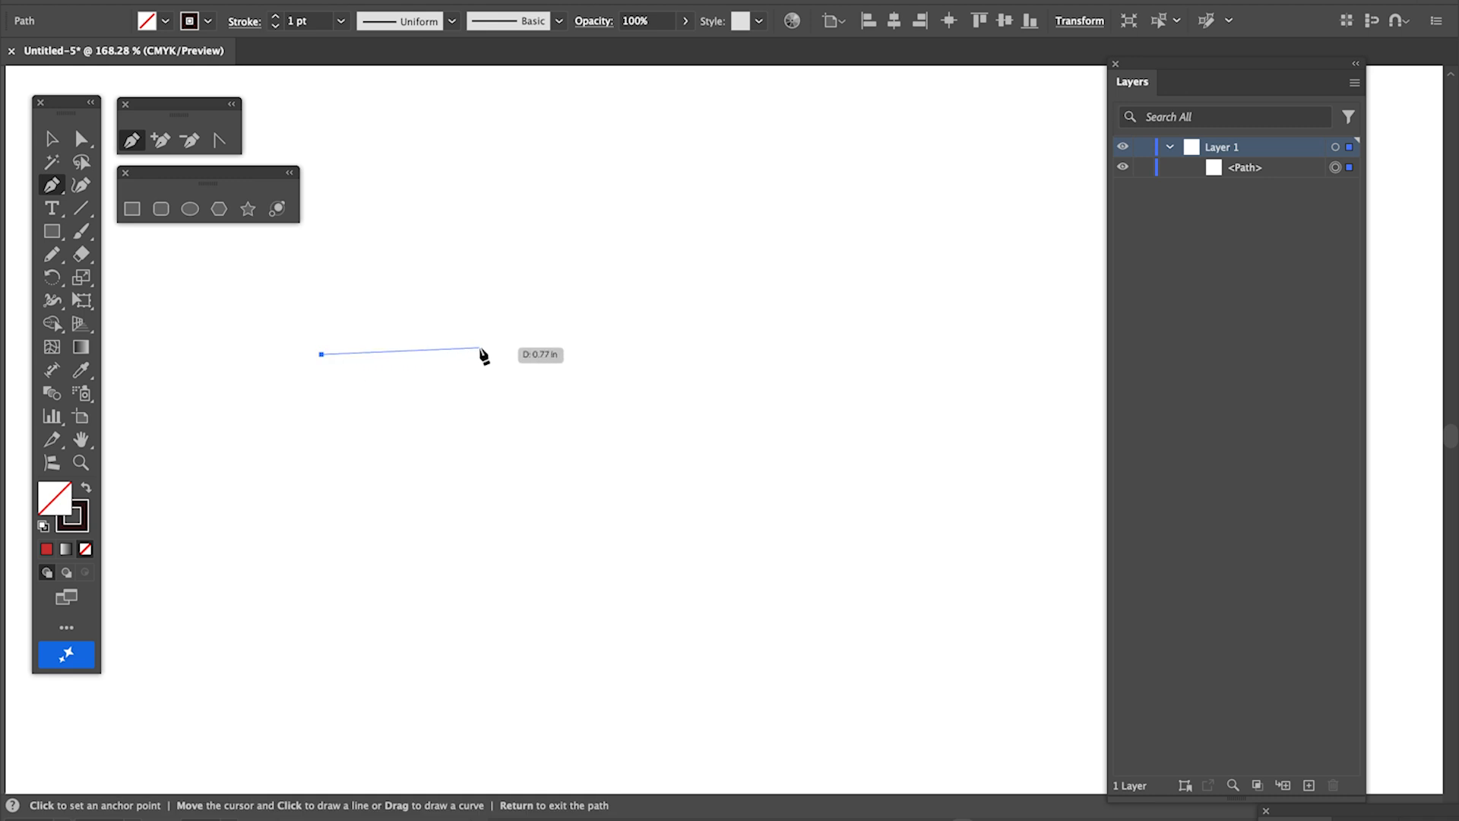
pyautogui.moveTo(473, 354)
pyautogui.mouseDown()
pyautogui.moveTo(574, 447)
pyautogui.moveTo(479, 472)
pyautogui.moveTo(603, 378)
pyautogui.moveTo(586, 312)
pyautogui.moveTo(589, 477)
pyautogui.moveTo(529, 456)
pyautogui.moveTo(564, 447)
pyautogui.mouseUp()
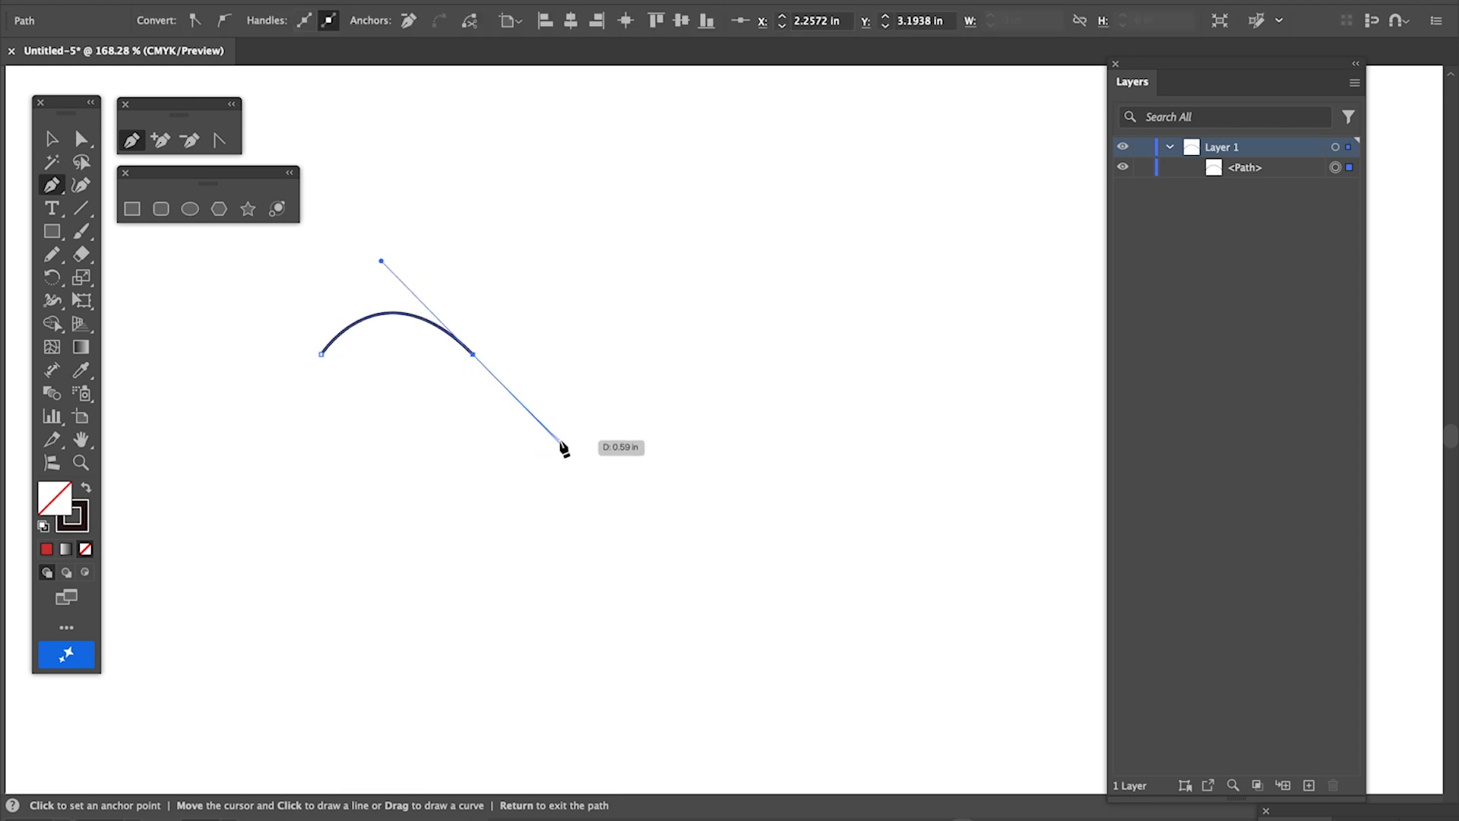
pyautogui.click(82, 140)
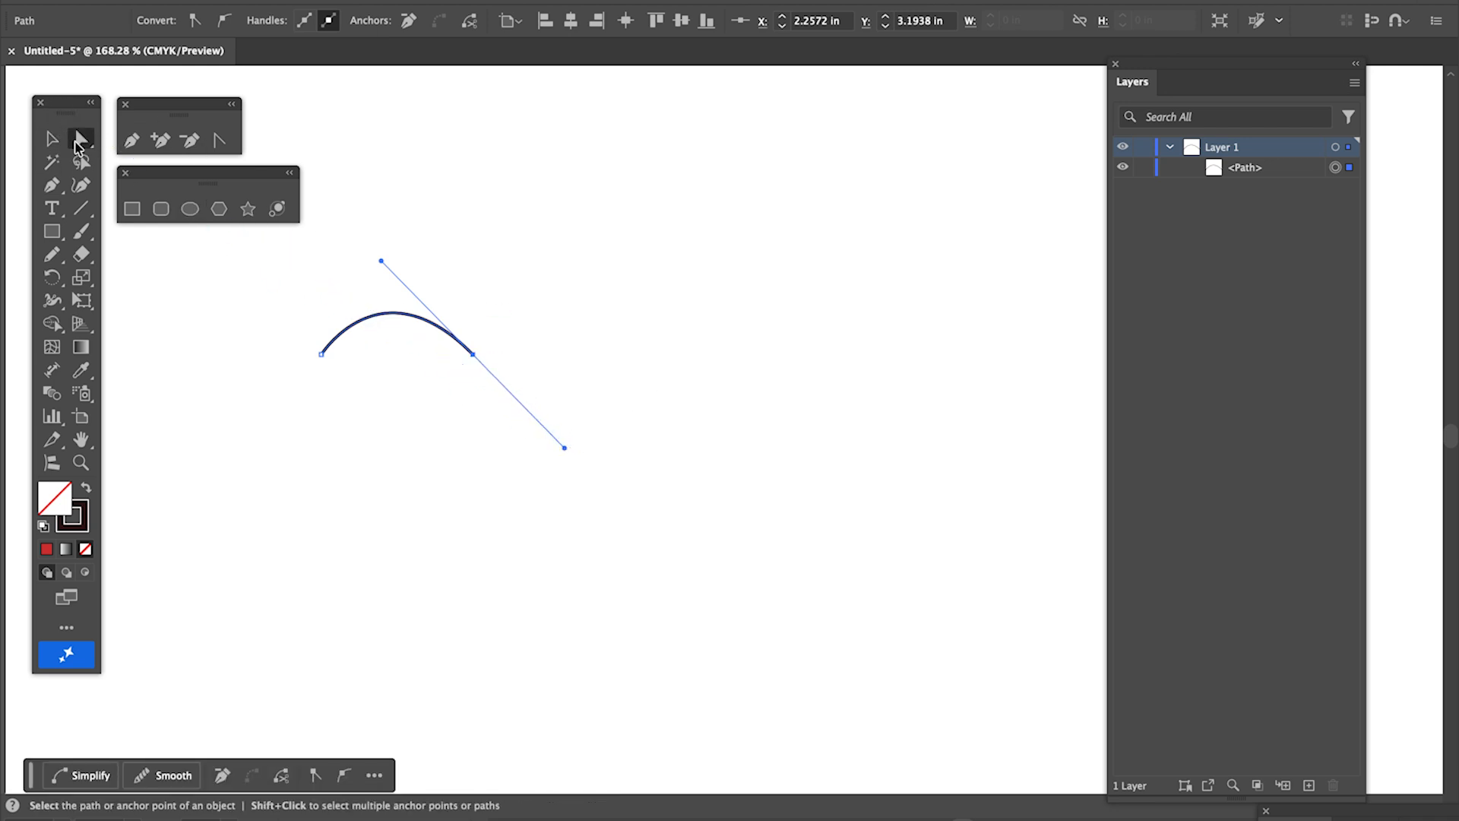
pyautogui.moveTo(565, 453)
pyautogui.mouseDown()
pyautogui.moveTo(540, 482)
pyautogui.moveTo(418, 505)
pyautogui.moveTo(632, 358)
pyautogui.moveTo(453, 283)
pyautogui.moveTo(508, 440)
pyautogui.moveTo(482, 414)
pyautogui.moveTo(573, 485)
pyautogui.moveTo(552, 470)
pyautogui.mouseUp()
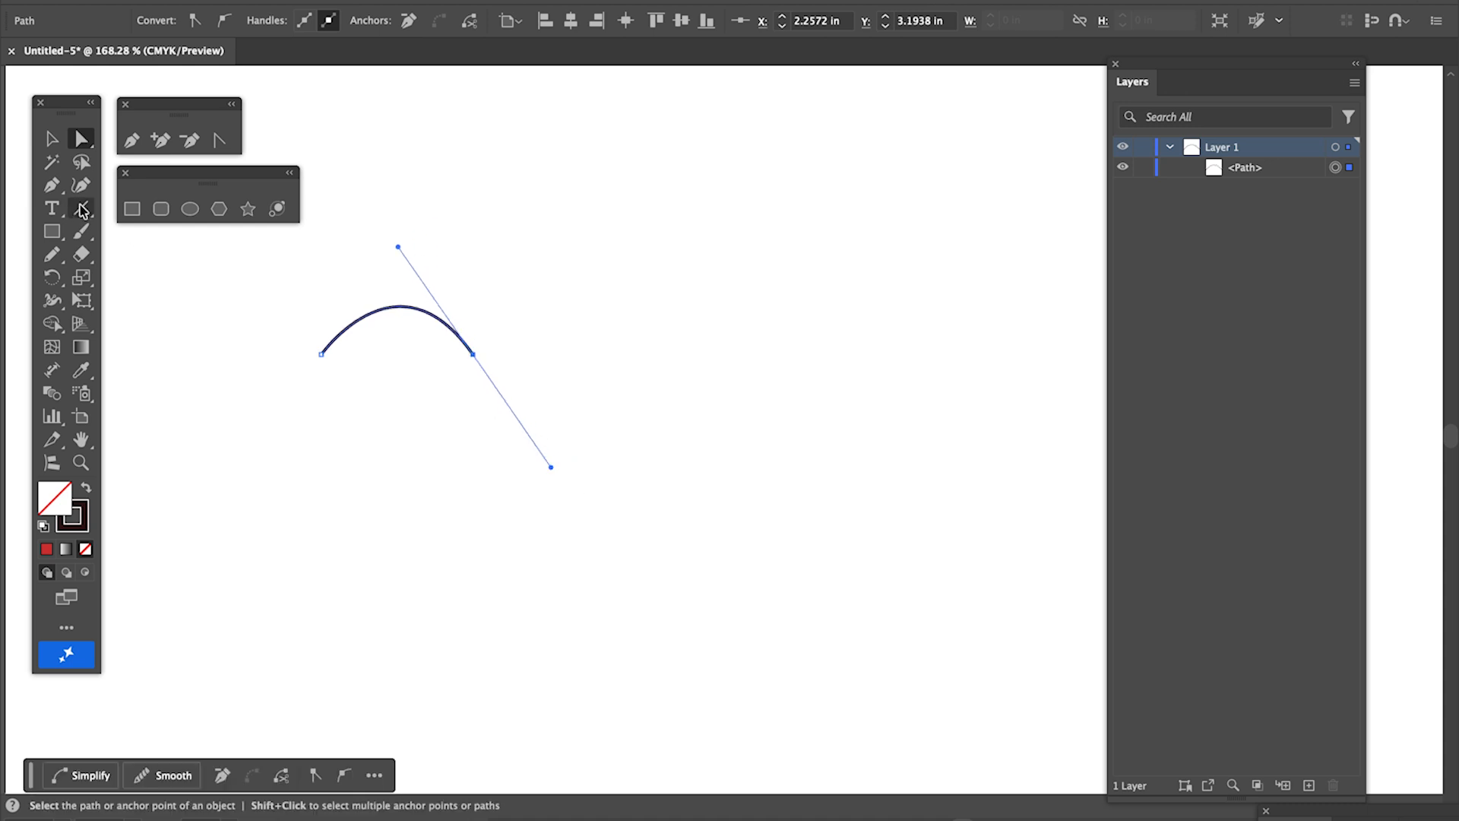
pyautogui.click(610, 207)
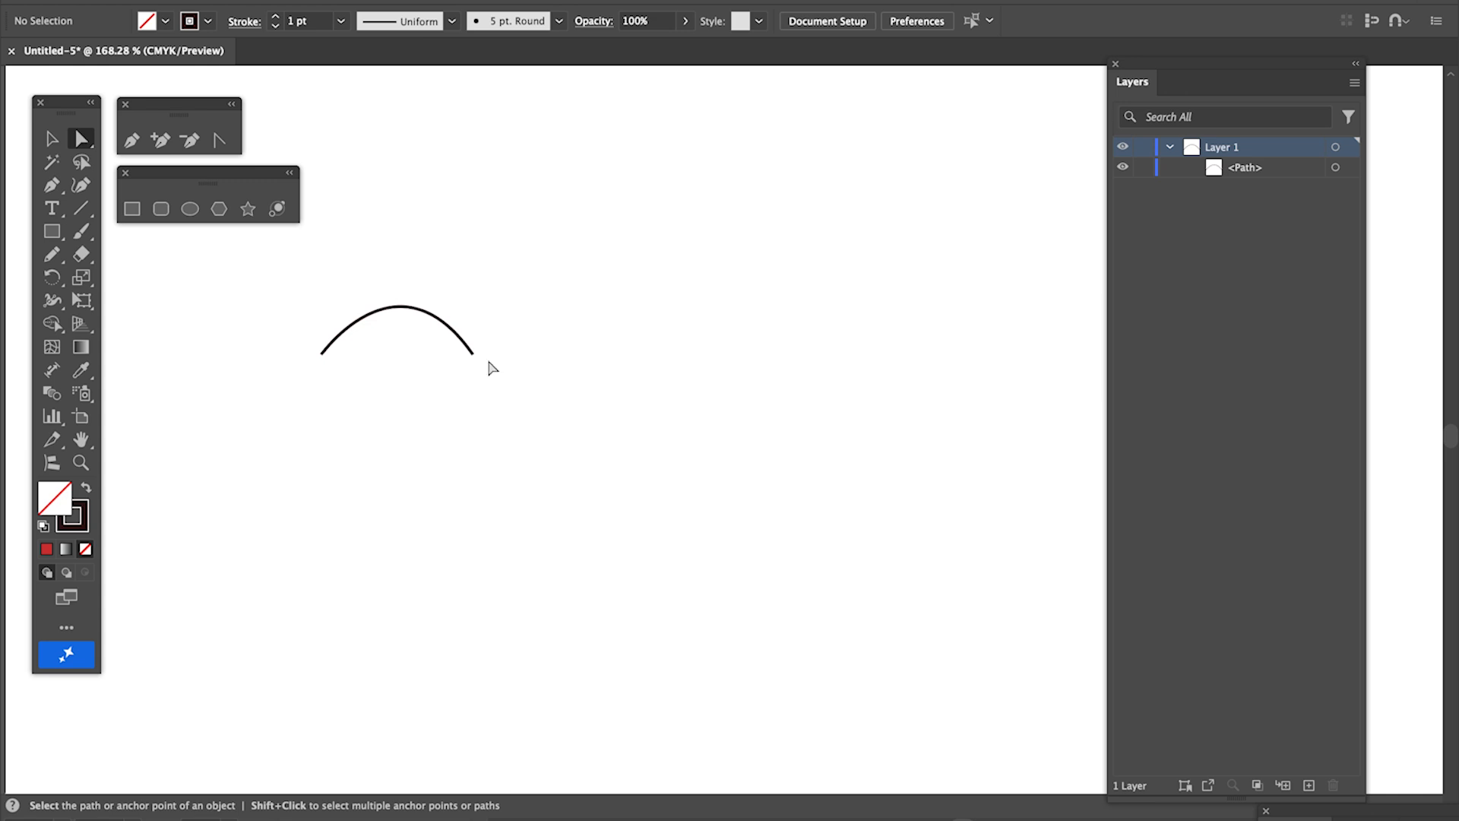
# Delete the single arched path
pyautogui.press('v')
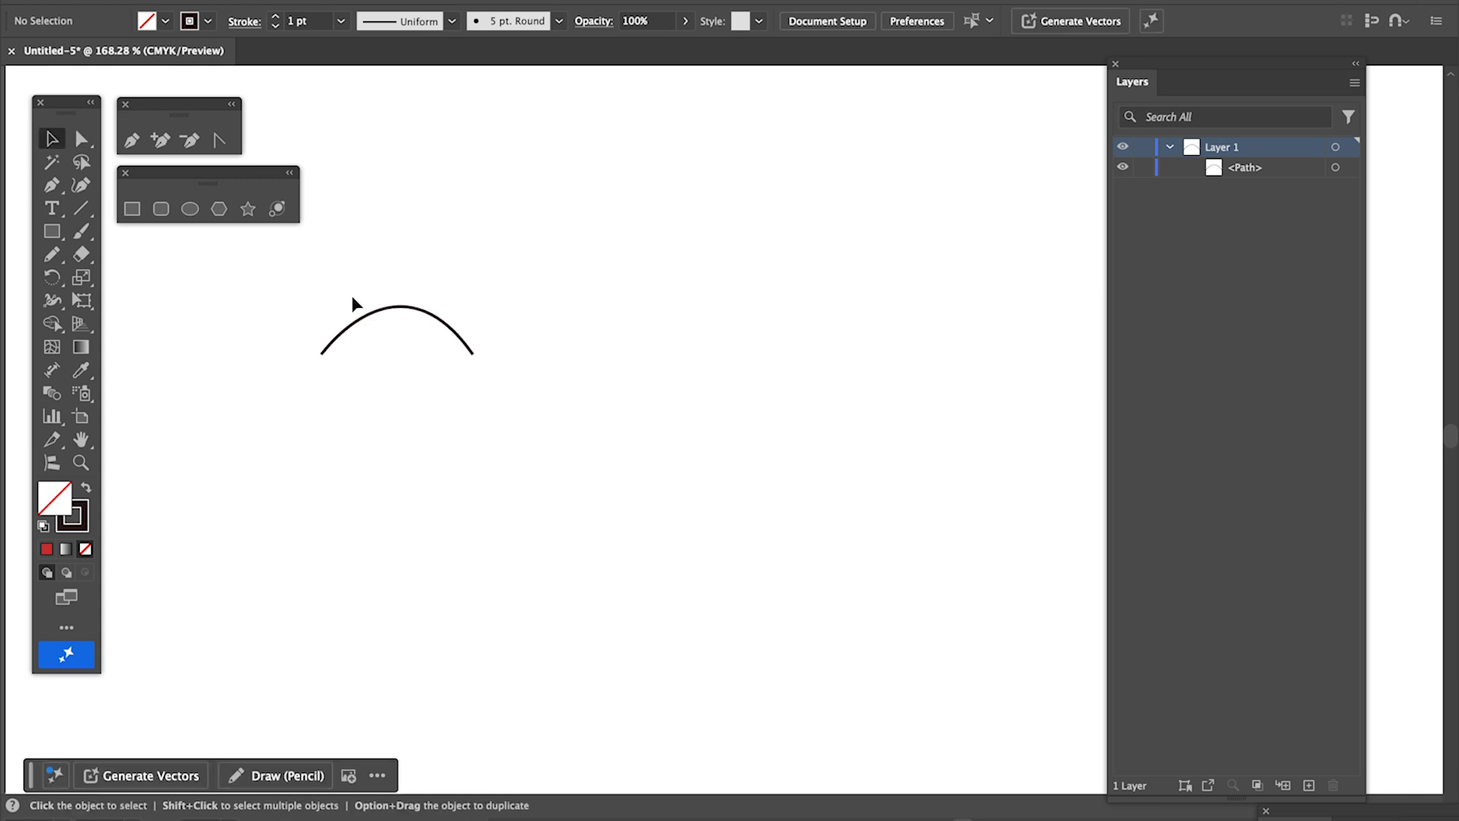
pyautogui.click(381, 316)
pyautogui.press('Delete')
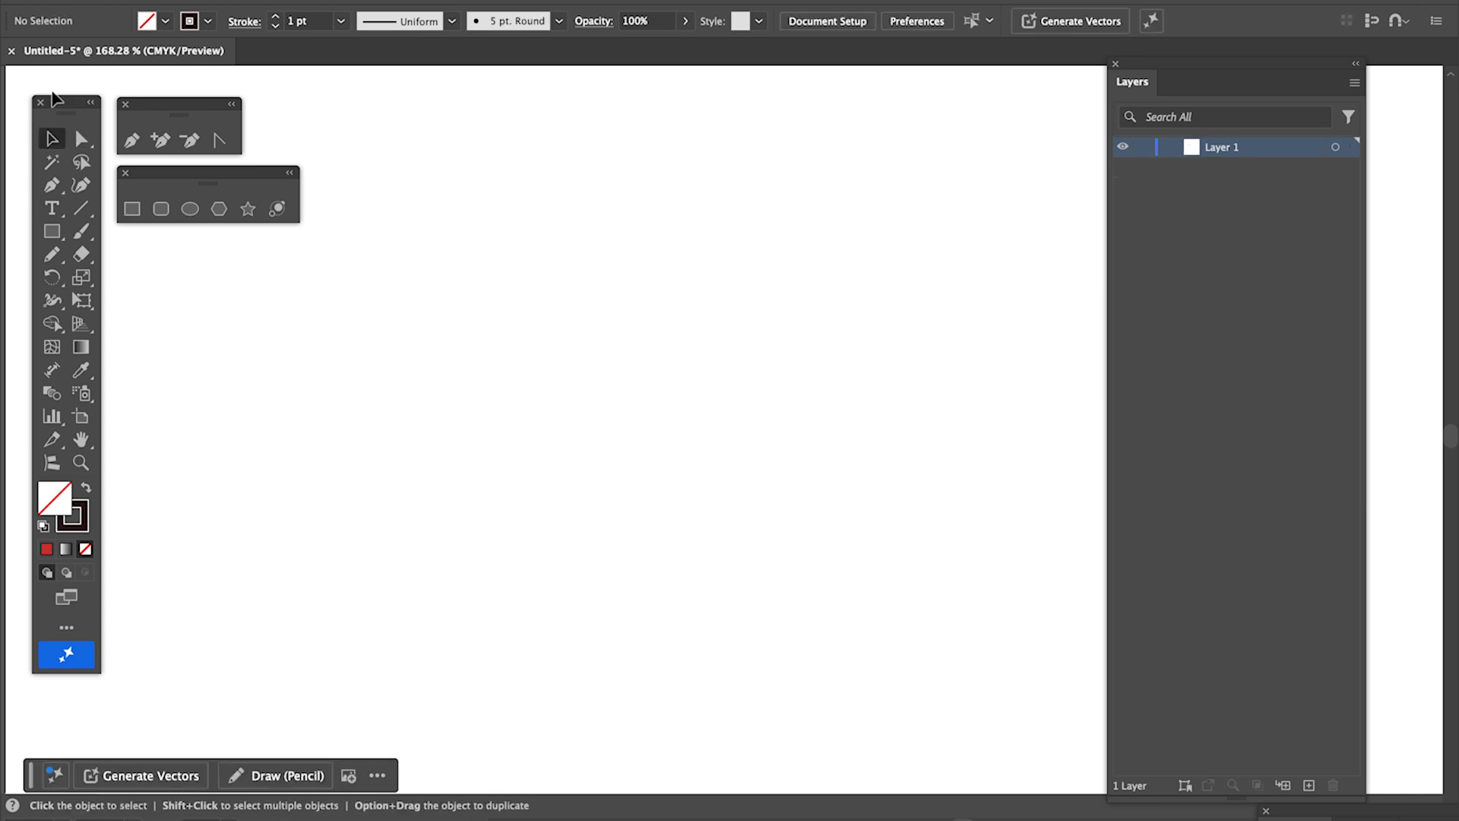
# Draw two adjoining arches with the Pen tool, removing the outgoing direction handle at each arch's end anchor to form sharp corners
pyautogui.click(52, 184)
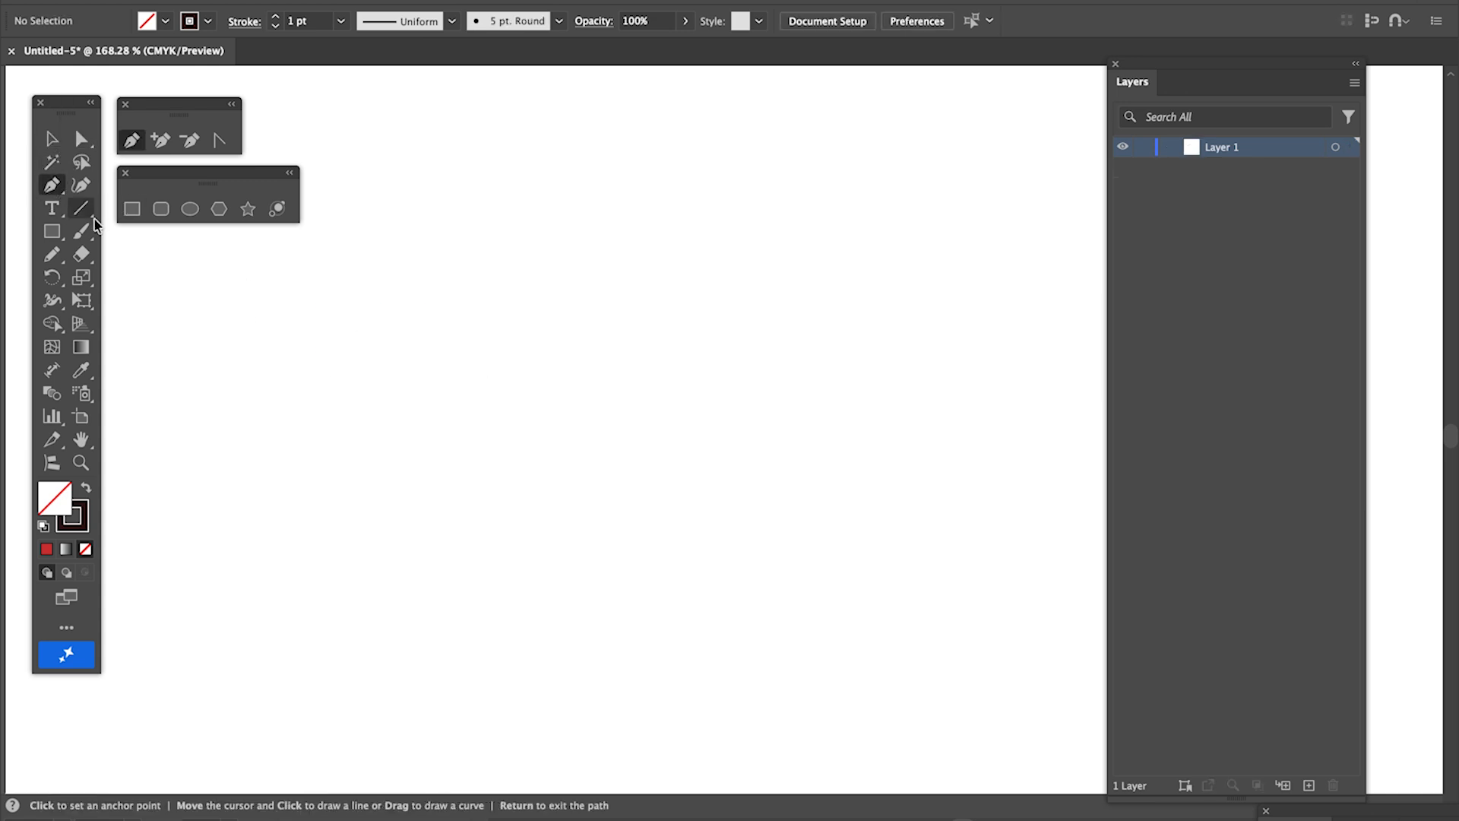
pyautogui.click(310, 366)
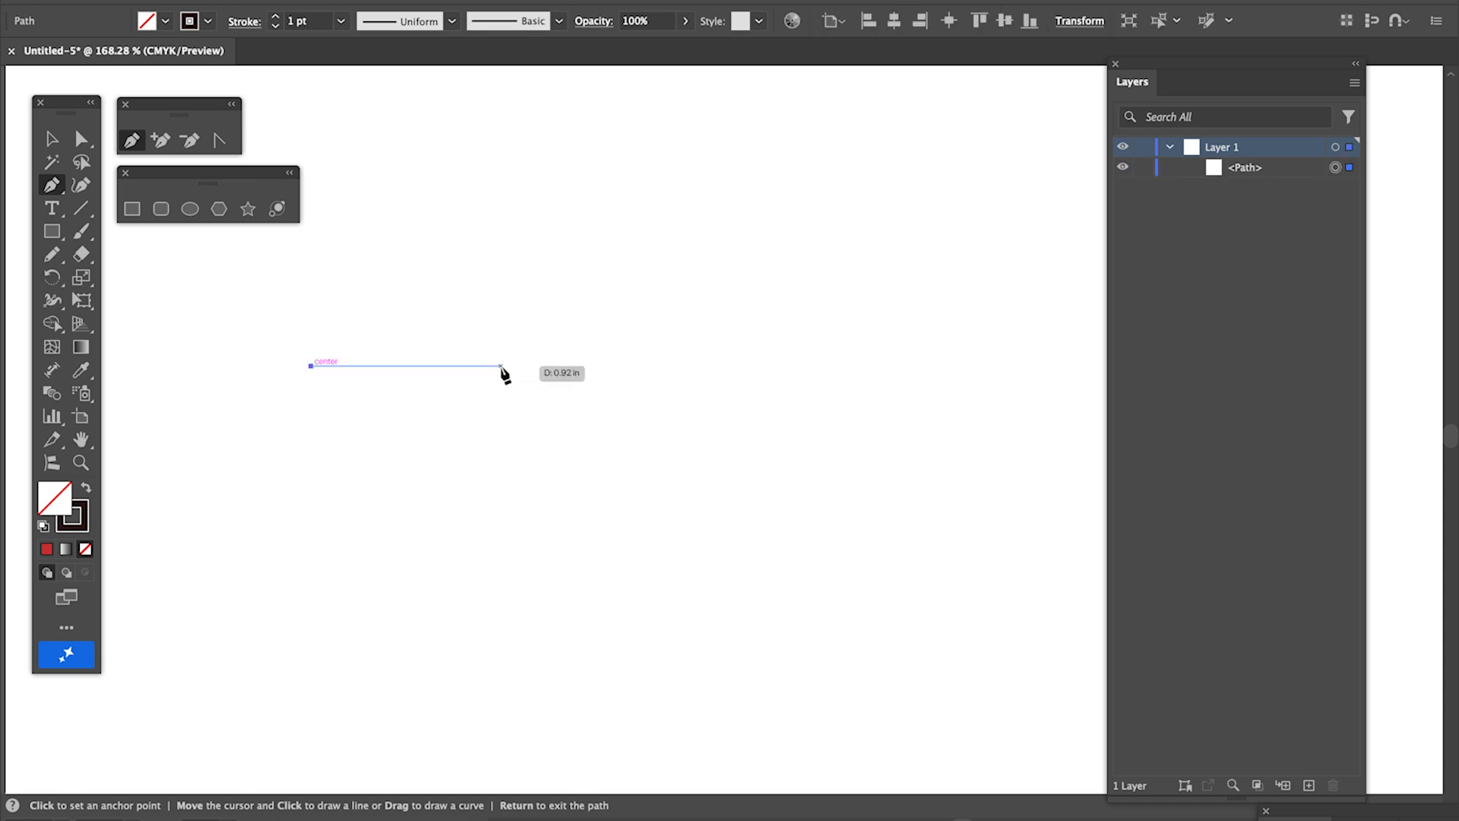
pyautogui.moveTo(500, 367)
pyautogui.mouseDown()
pyautogui.moveTo(614, 465)
pyautogui.moveTo(583, 465)
pyautogui.mouseUp()
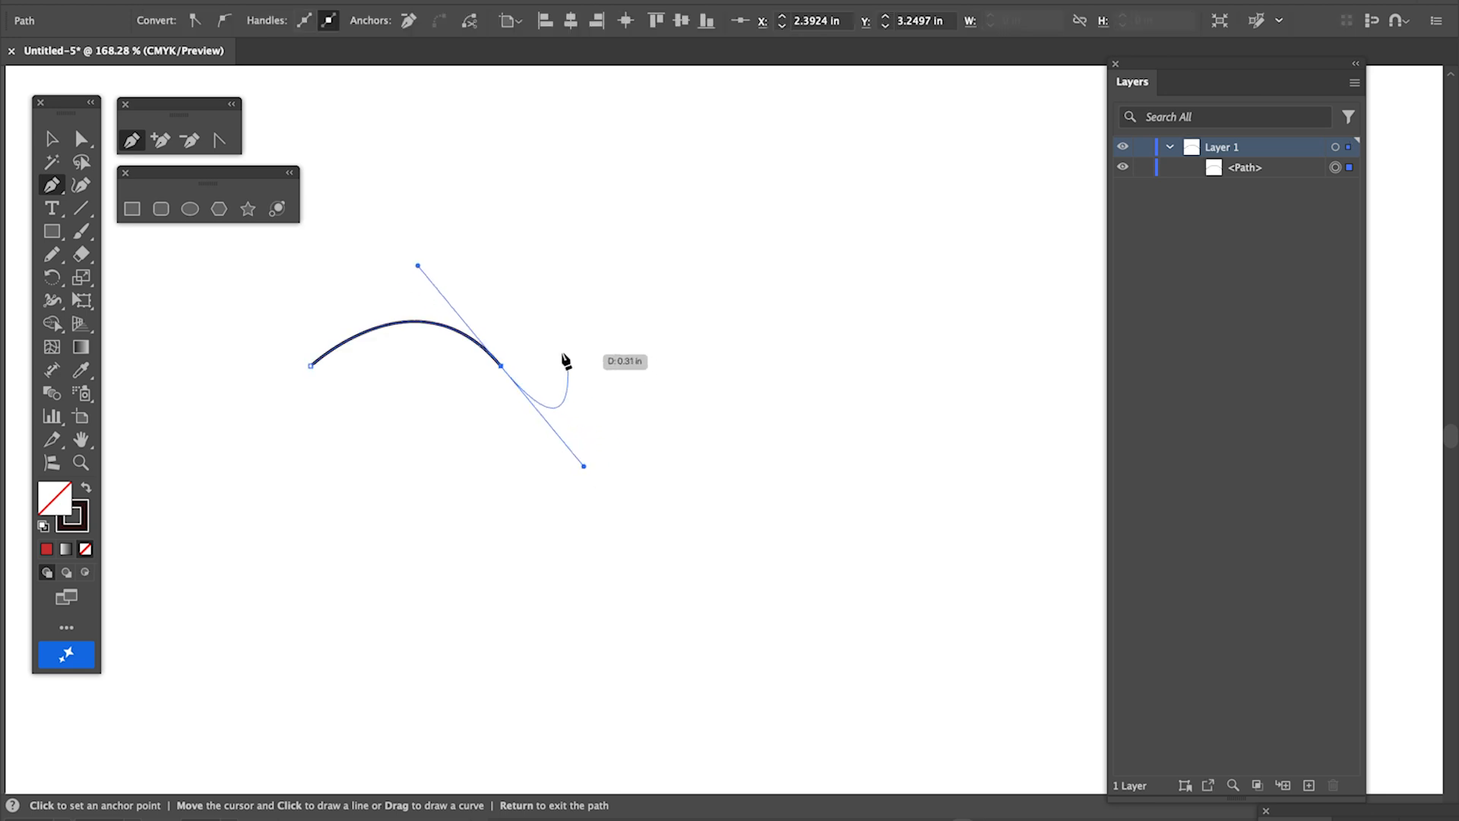
pyautogui.click(502, 368)
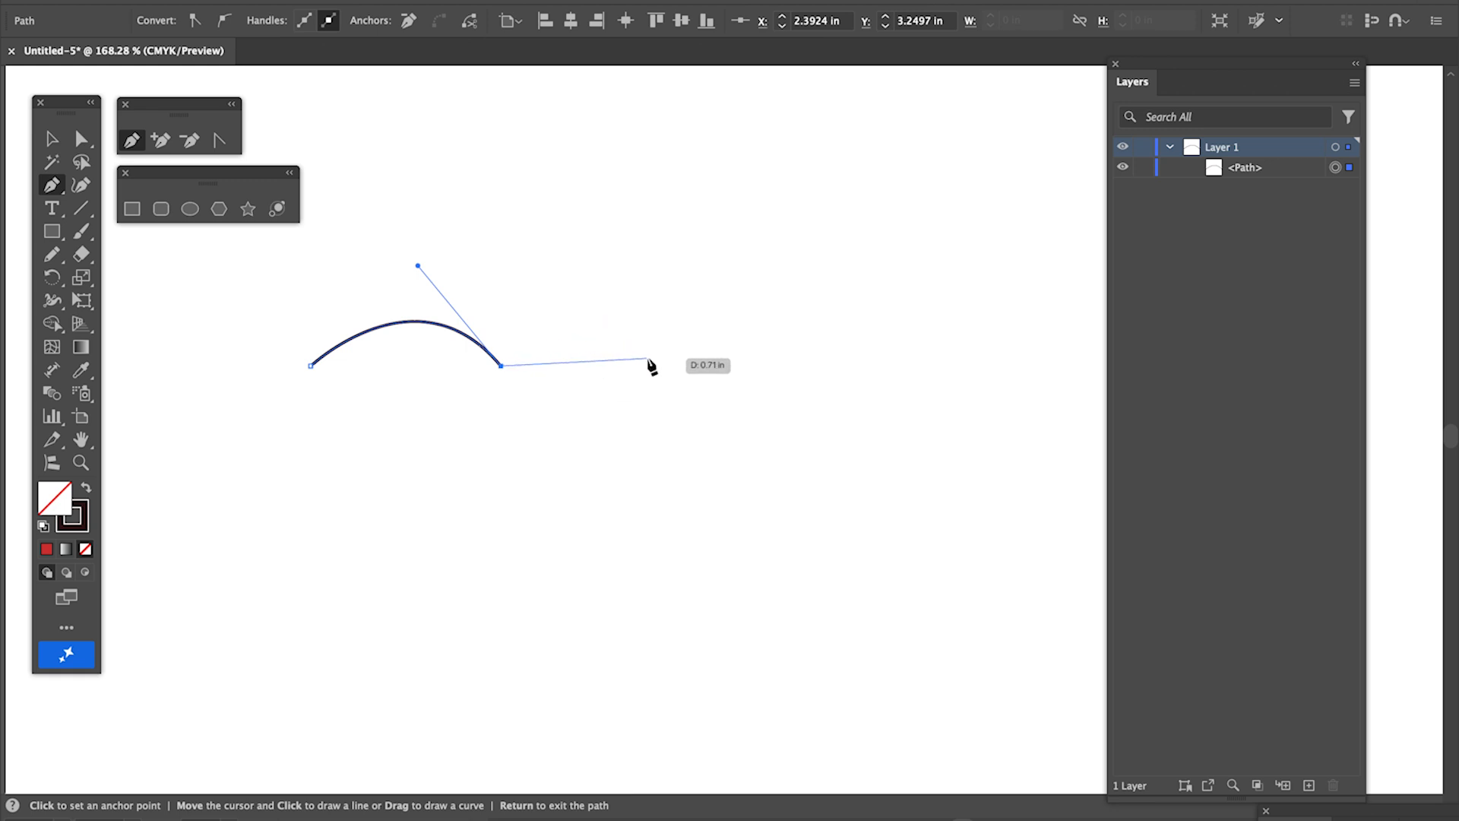
pyautogui.moveTo(648, 361); pyautogui.dragTo(724, 455)
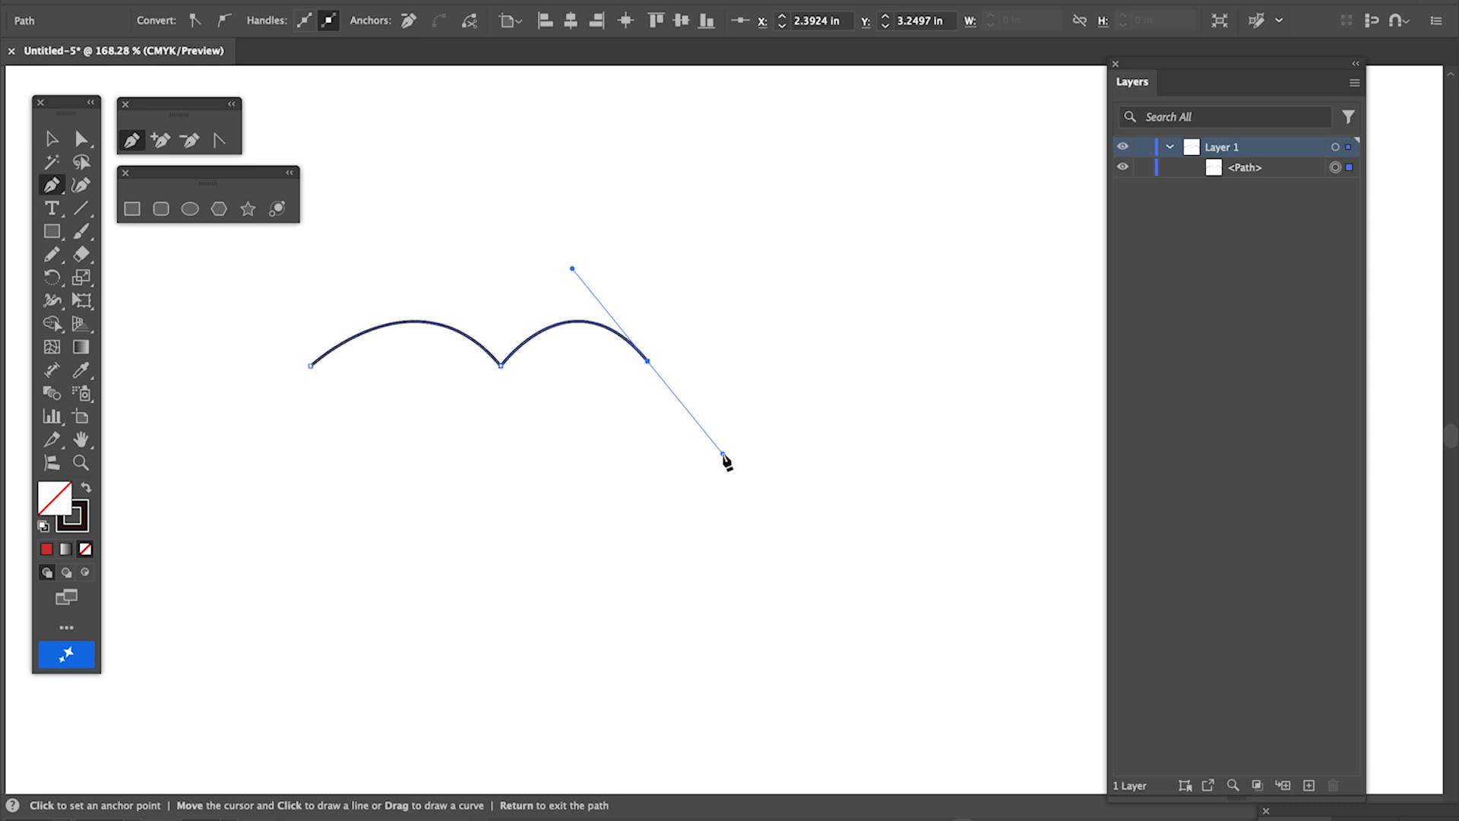
pyautogui.click(648, 361)
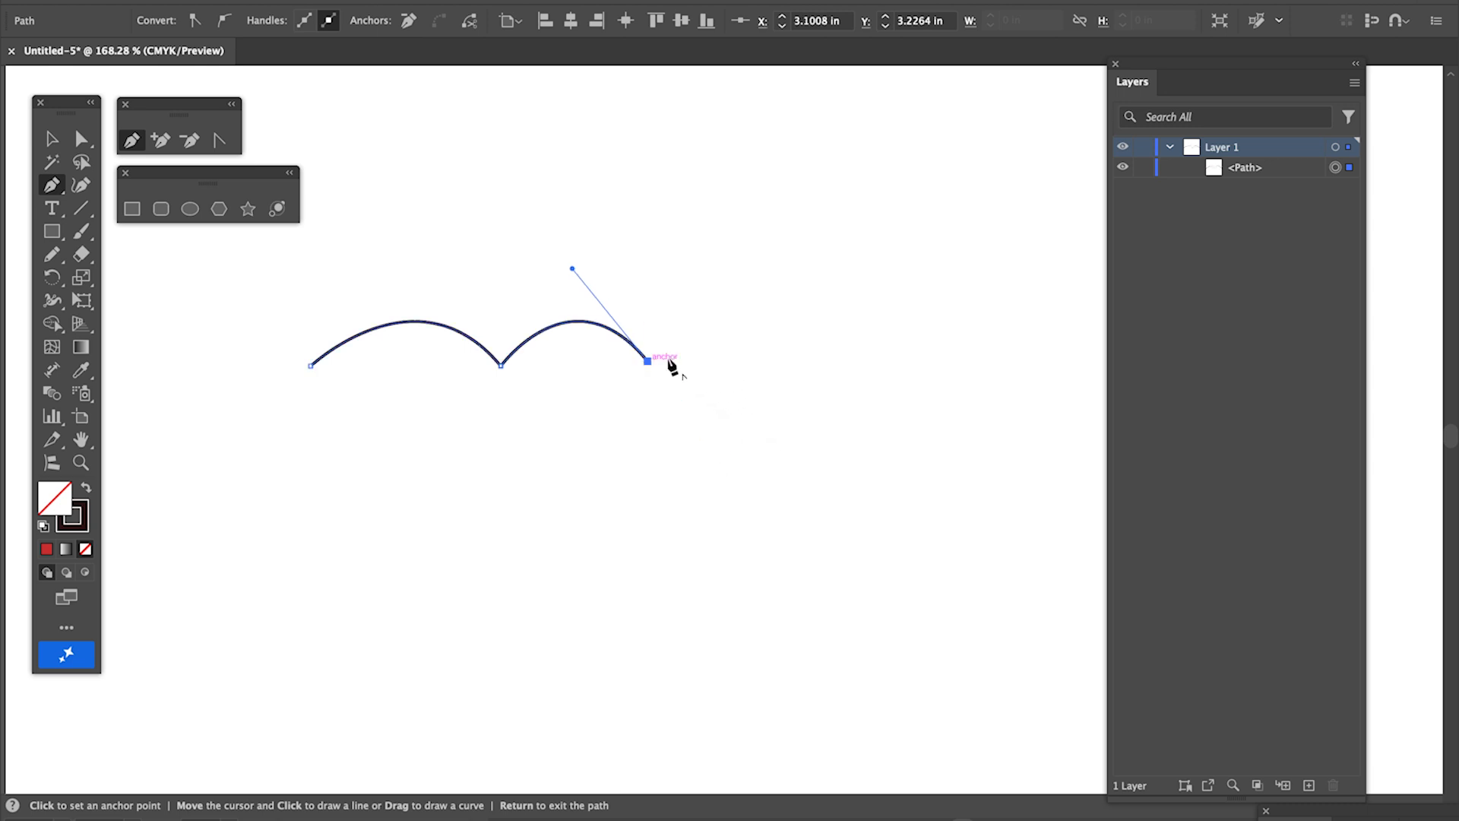
# Extend the path with two more arches of similar size, removing the outgoing handle at the end anchor of each
pyautogui.click(789, 360)
pyautogui.moveTo(790, 361)
pyautogui.mouseDown()
pyautogui.moveTo(840, 449)
pyautogui.moveTo(827, 479)
pyautogui.moveTo(880, 475)
pyautogui.moveTo(846, 437)
pyautogui.mouseUp()
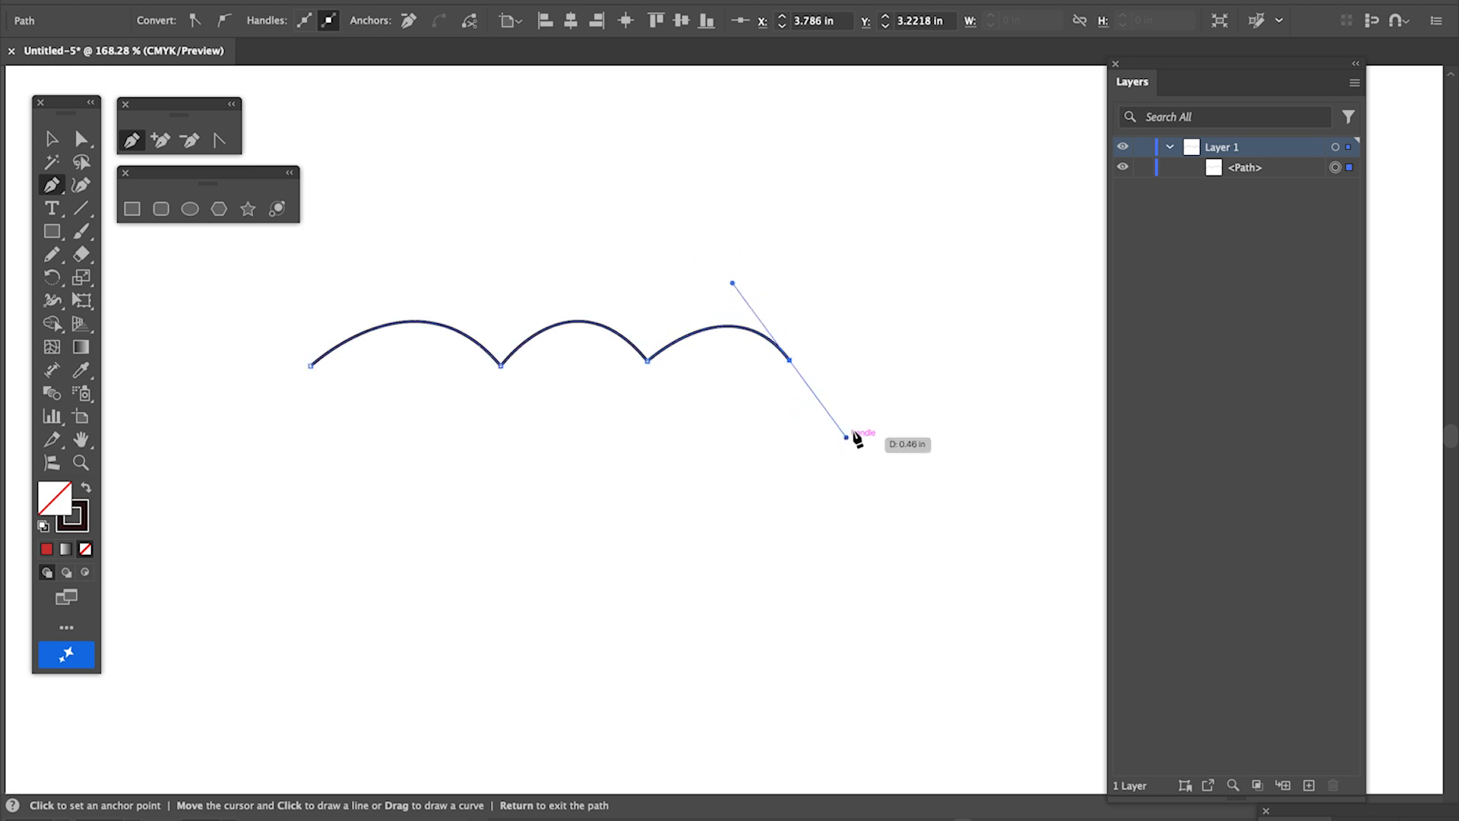
pyautogui.click(790, 361)
pyautogui.moveTo(946, 358); pyautogui.dragTo(1009, 430)
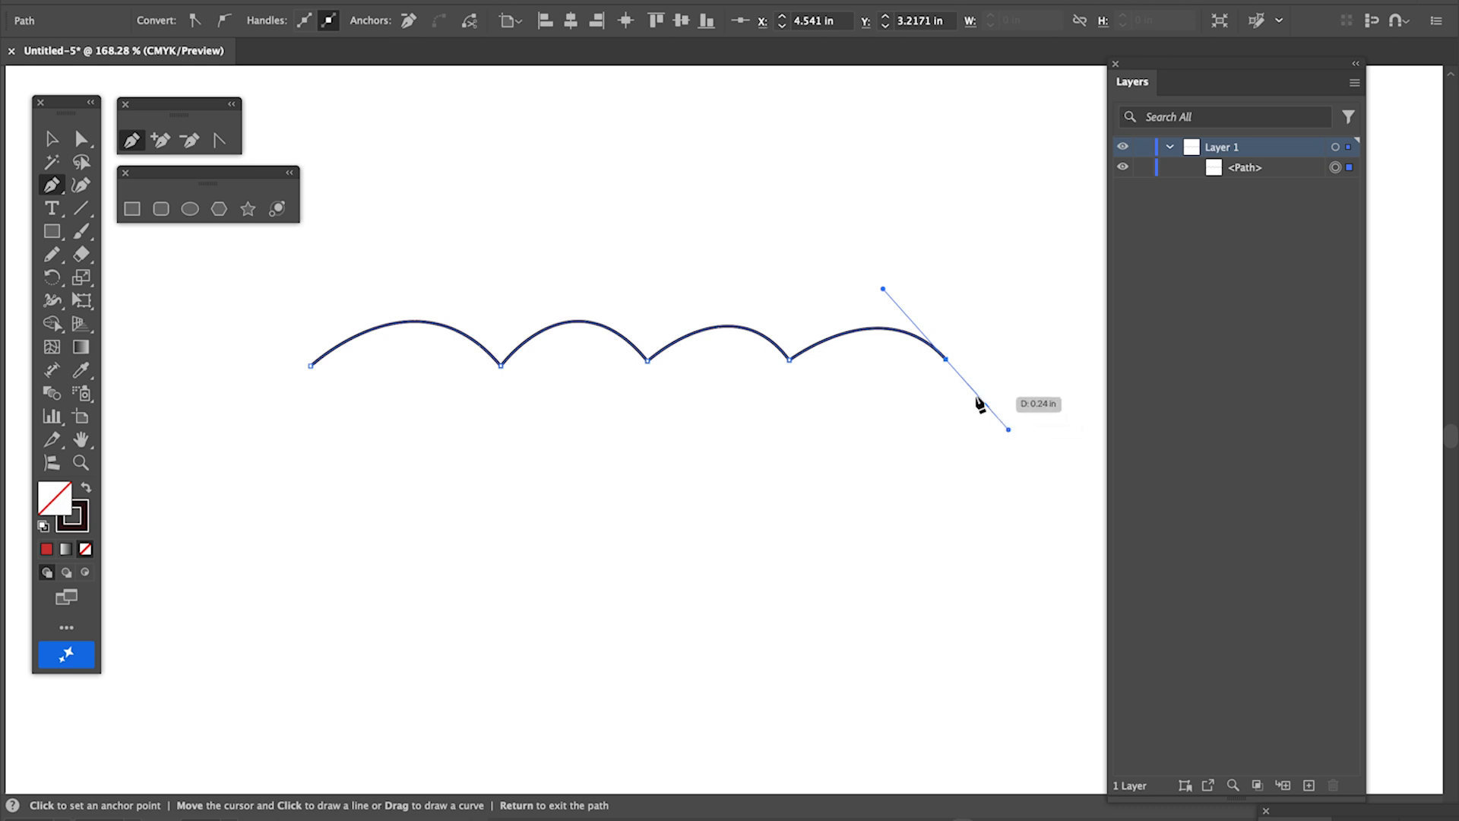
pyautogui.moveTo(949, 363); pyautogui.dragTo(815, 479)
# Draw the shape's underside back through a curved anchor, a corner point and another curved anchor, and close the path at its starting anchor
pyautogui.moveTo(822, 479); pyautogui.dragTo(778, 487)
pyautogui.click(570, 461)
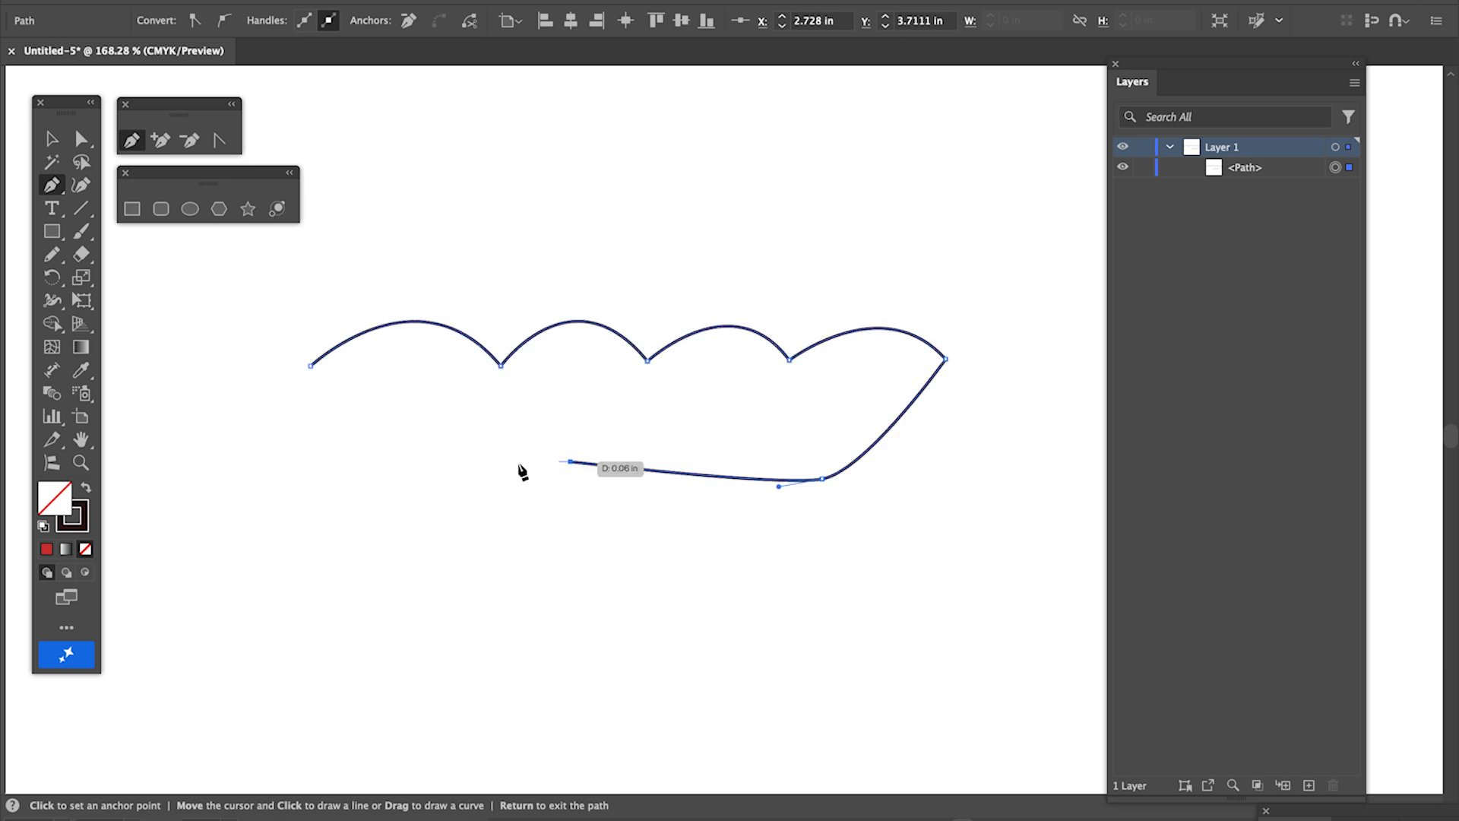
pyautogui.moveTo(306, 512); pyautogui.dragTo(235, 497)
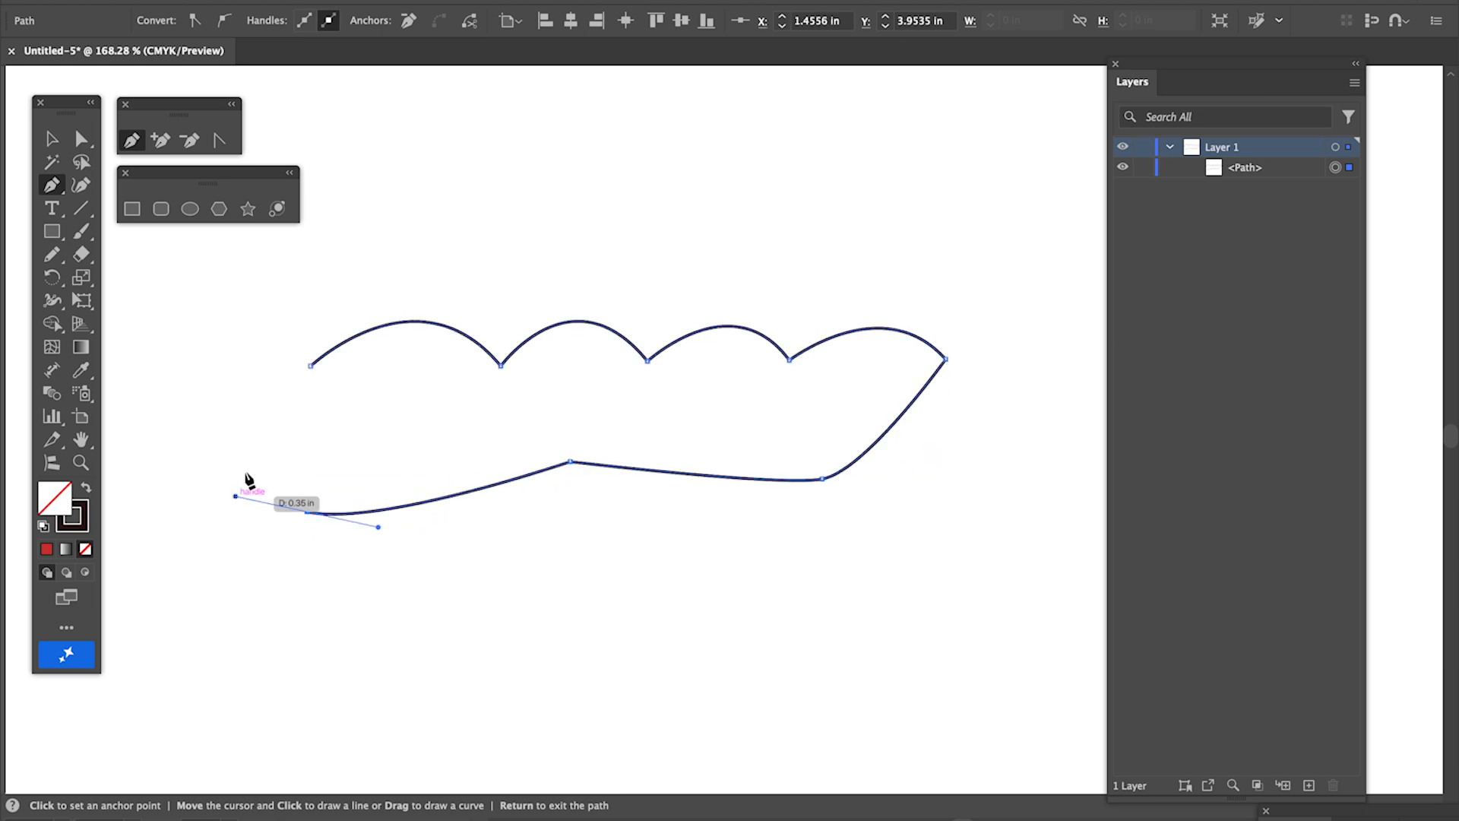
pyautogui.click(311, 367)
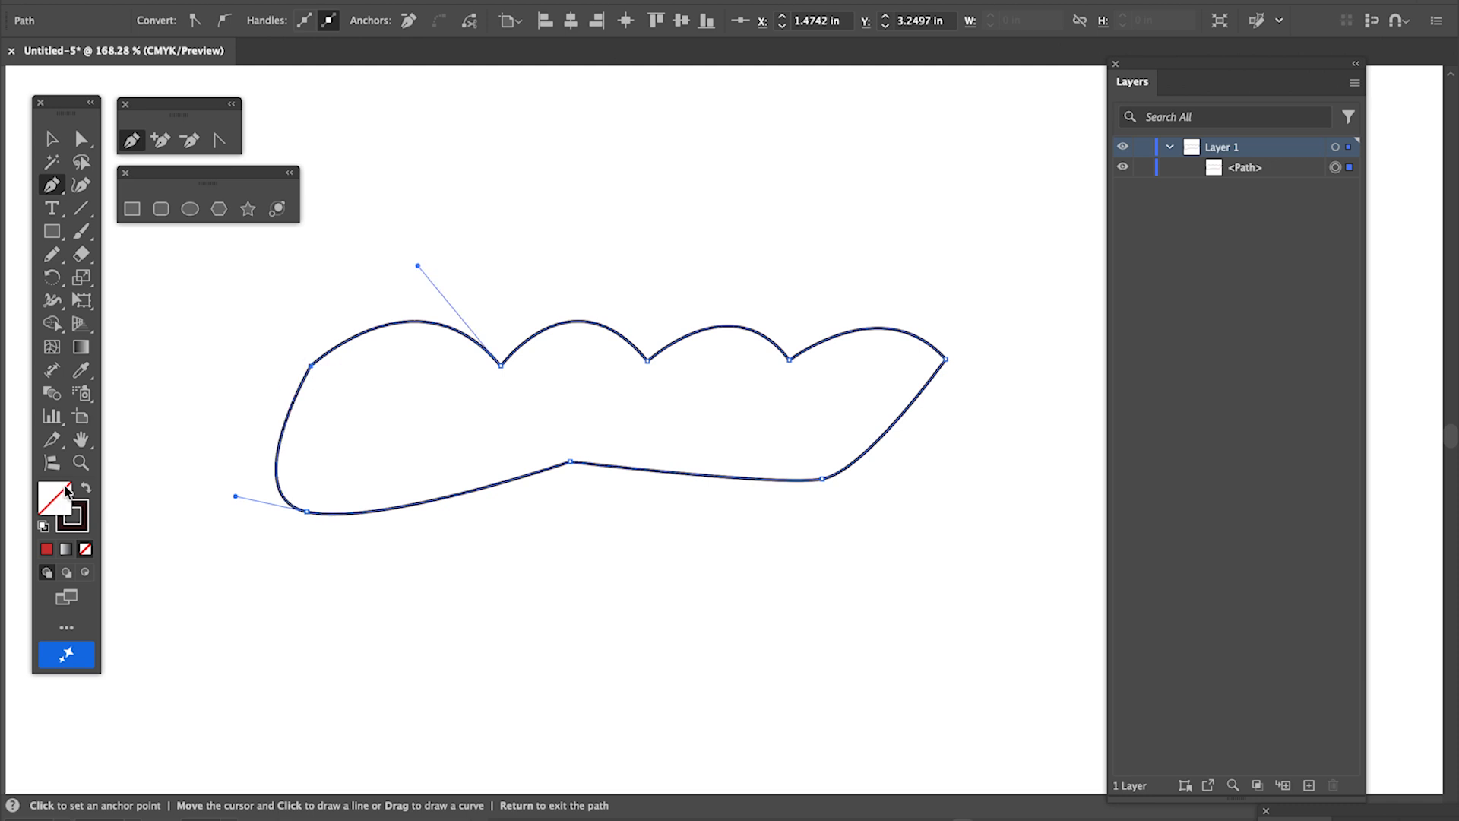
# Fill the closed arched shape with a medium green picked in the Color Picker
pyautogui.doubleClick(61, 494)
pyautogui.click(760, 508)
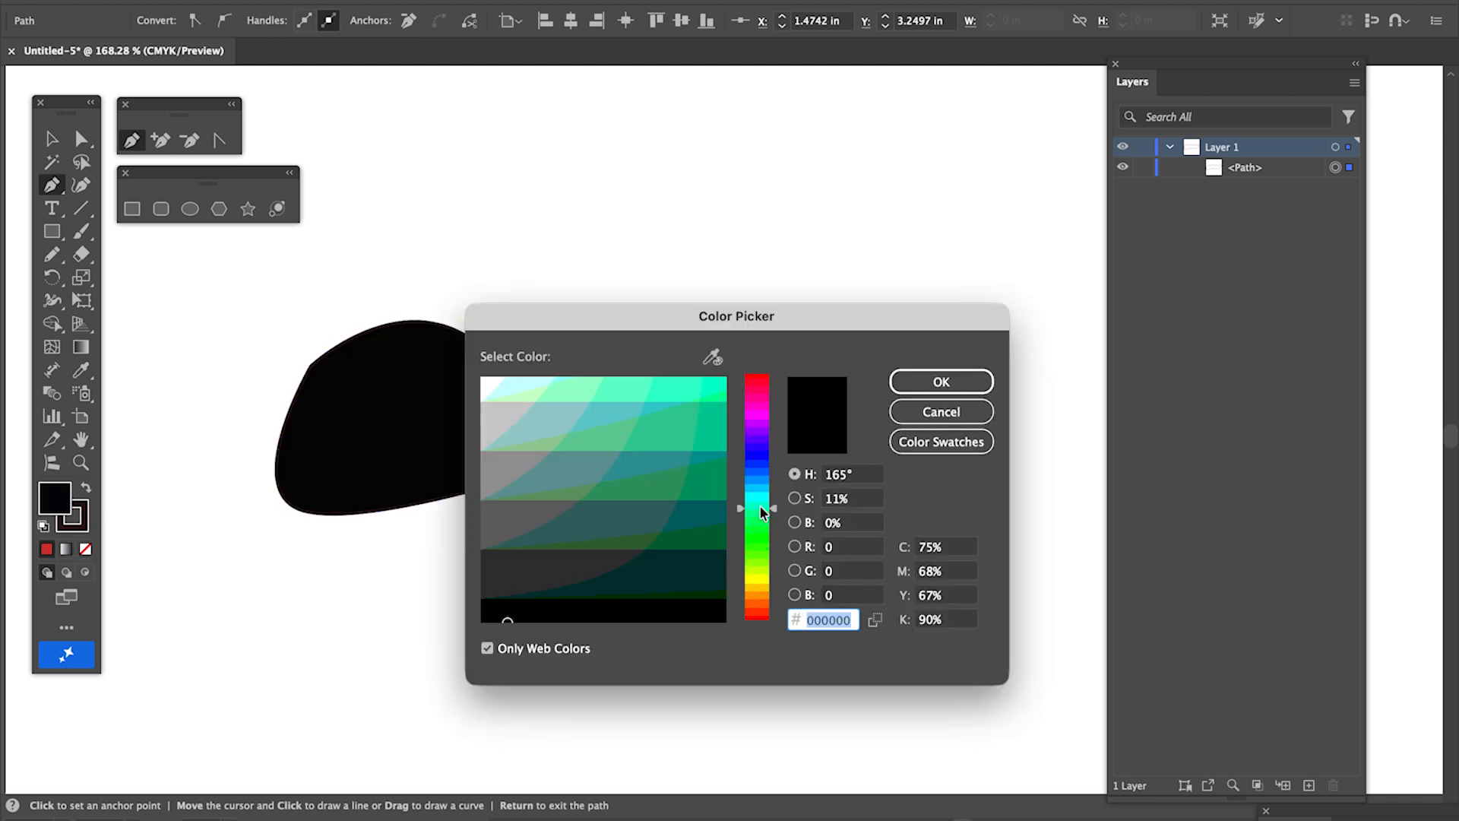
pyautogui.click(669, 486)
pyautogui.click(951, 380)
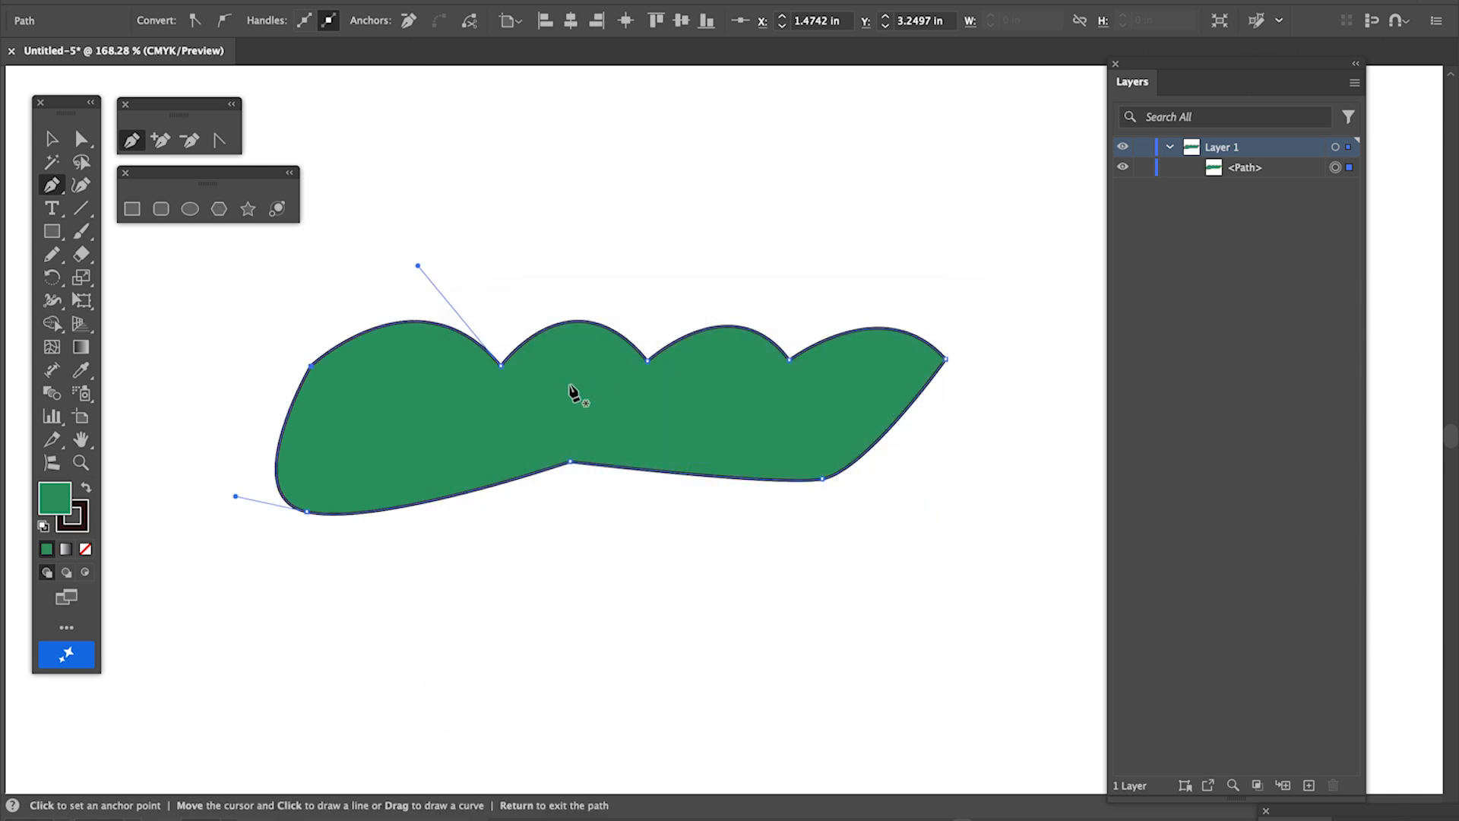
# Scale the green shape down slightly and rotate it a little counterclockwise by its bounding box with the Selection tool
pyautogui.click(79, 139)
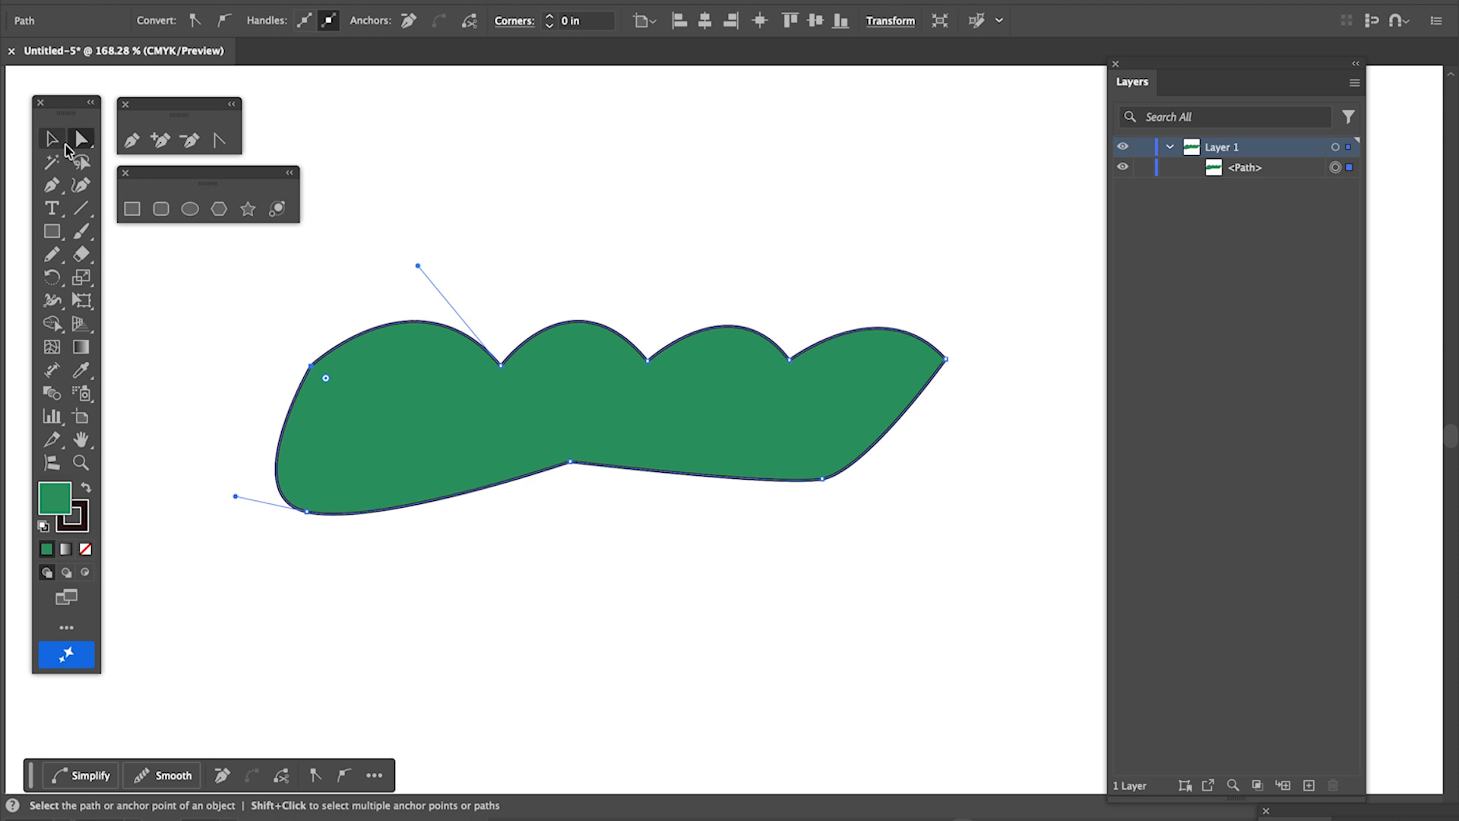
pyautogui.click(52, 139)
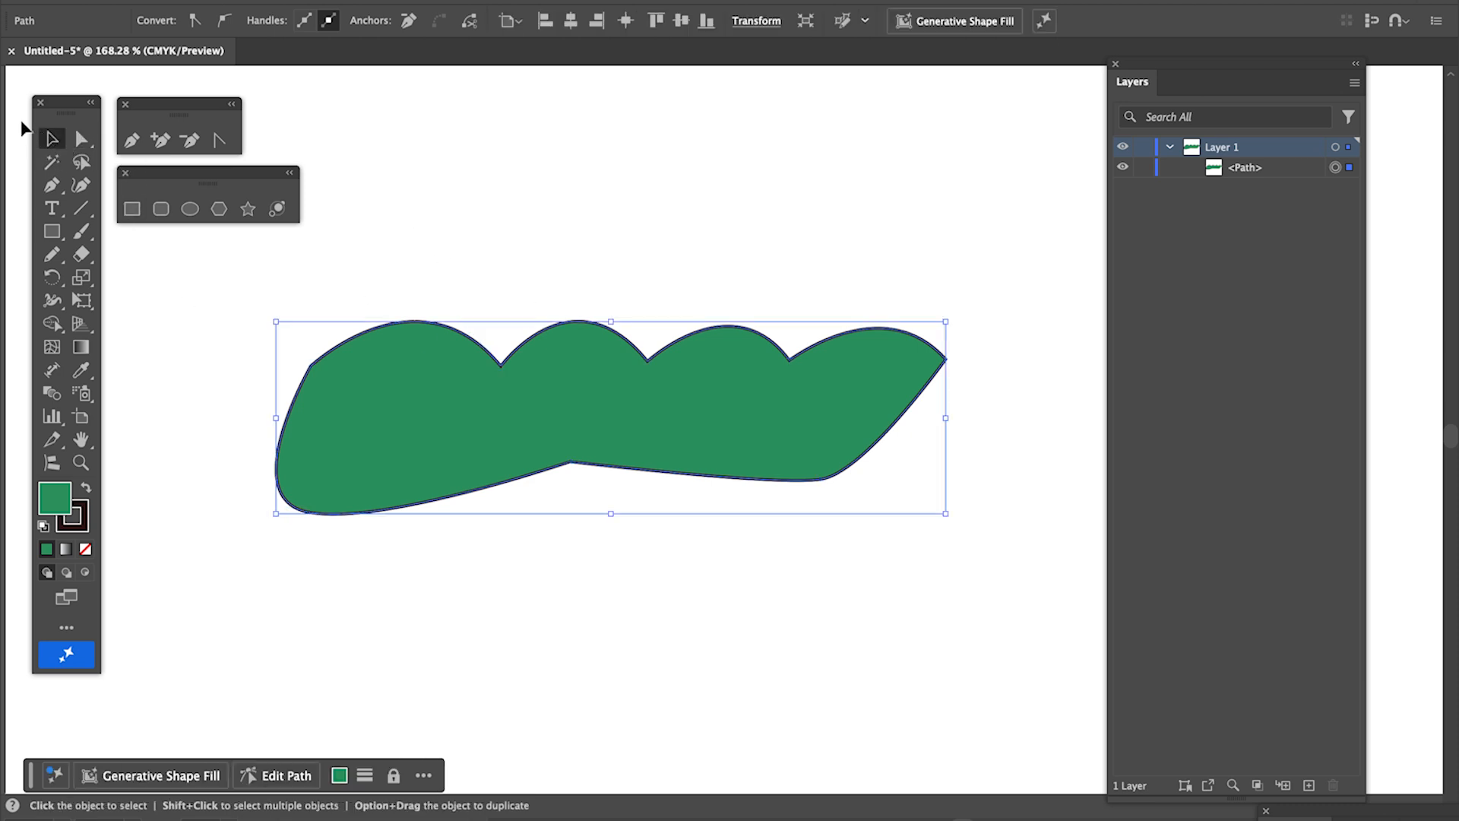
pyautogui.click(625, 349)
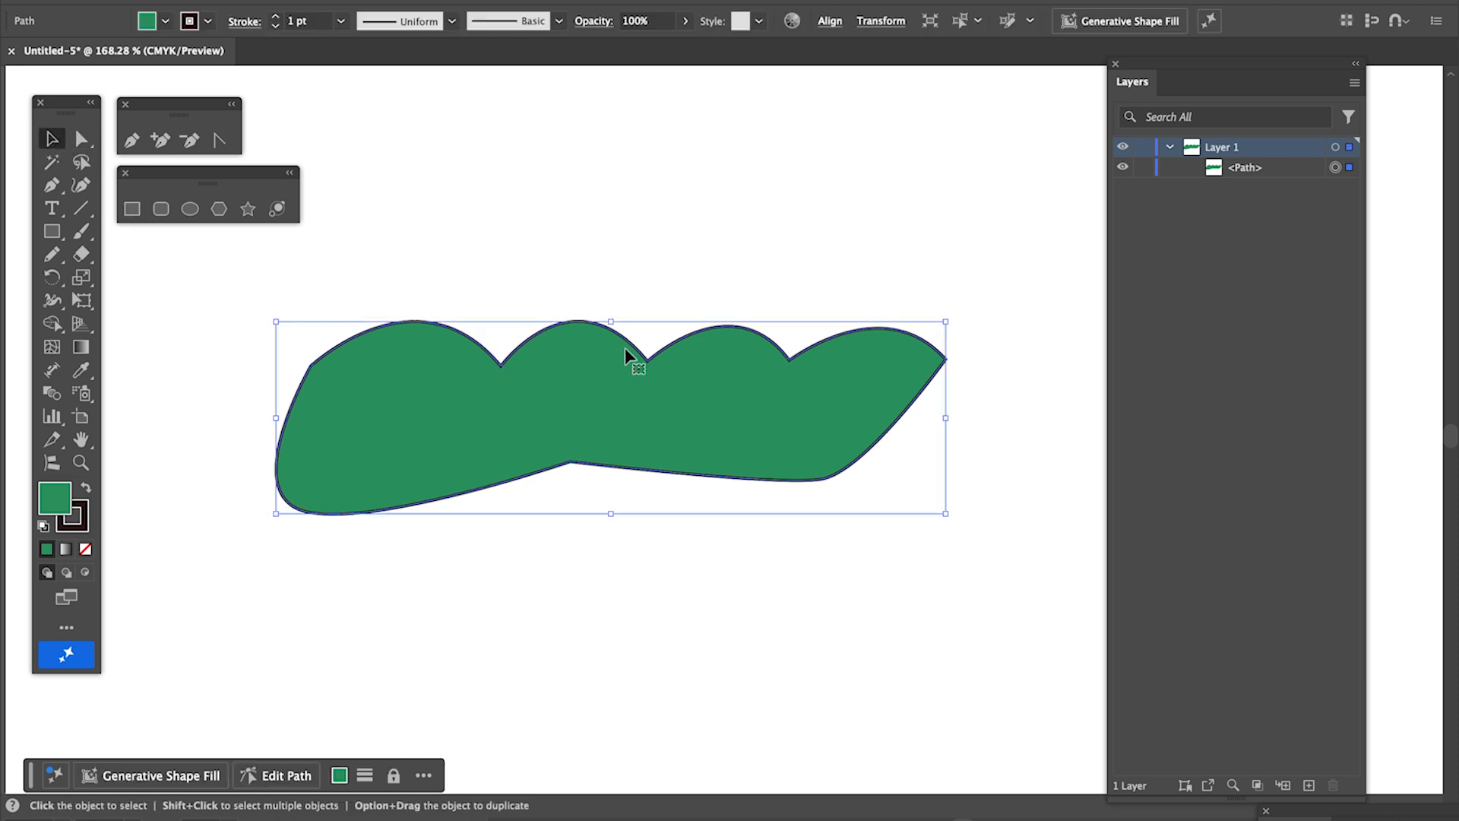
pyautogui.click(960, 325)
pyautogui.click(909, 368)
pyautogui.moveTo(955, 314); pyautogui.dragTo(996, 303)
pyautogui.moveTo(949, 510); pyautogui.dragTo(934, 561)
# Move the anchor between the third and fourth arches slightly up and right with the Direct Selection tool, and adjust its direction handle
pyautogui.press('a')
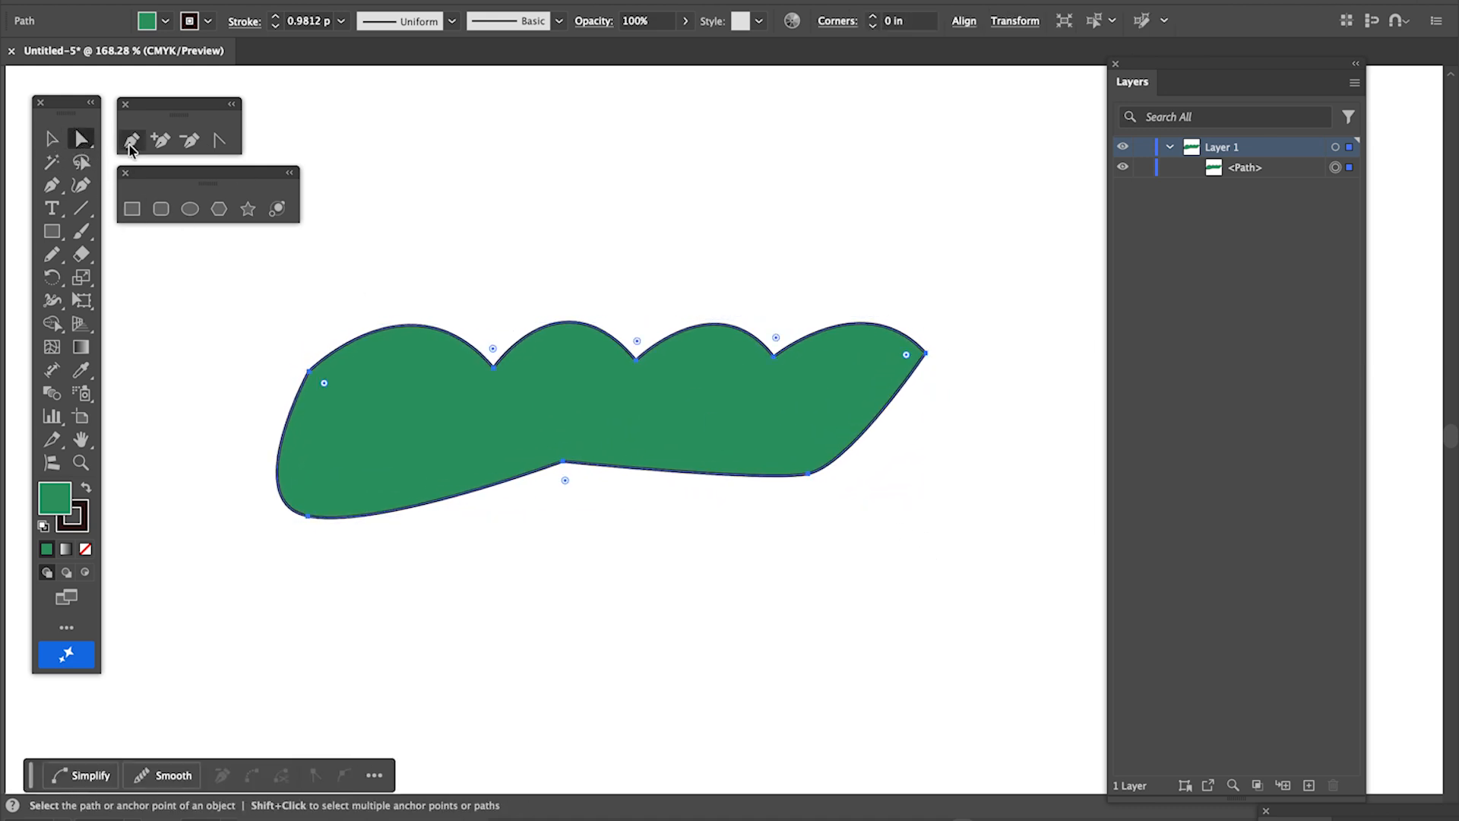
pyautogui.click(654, 183)
pyautogui.click(636, 358)
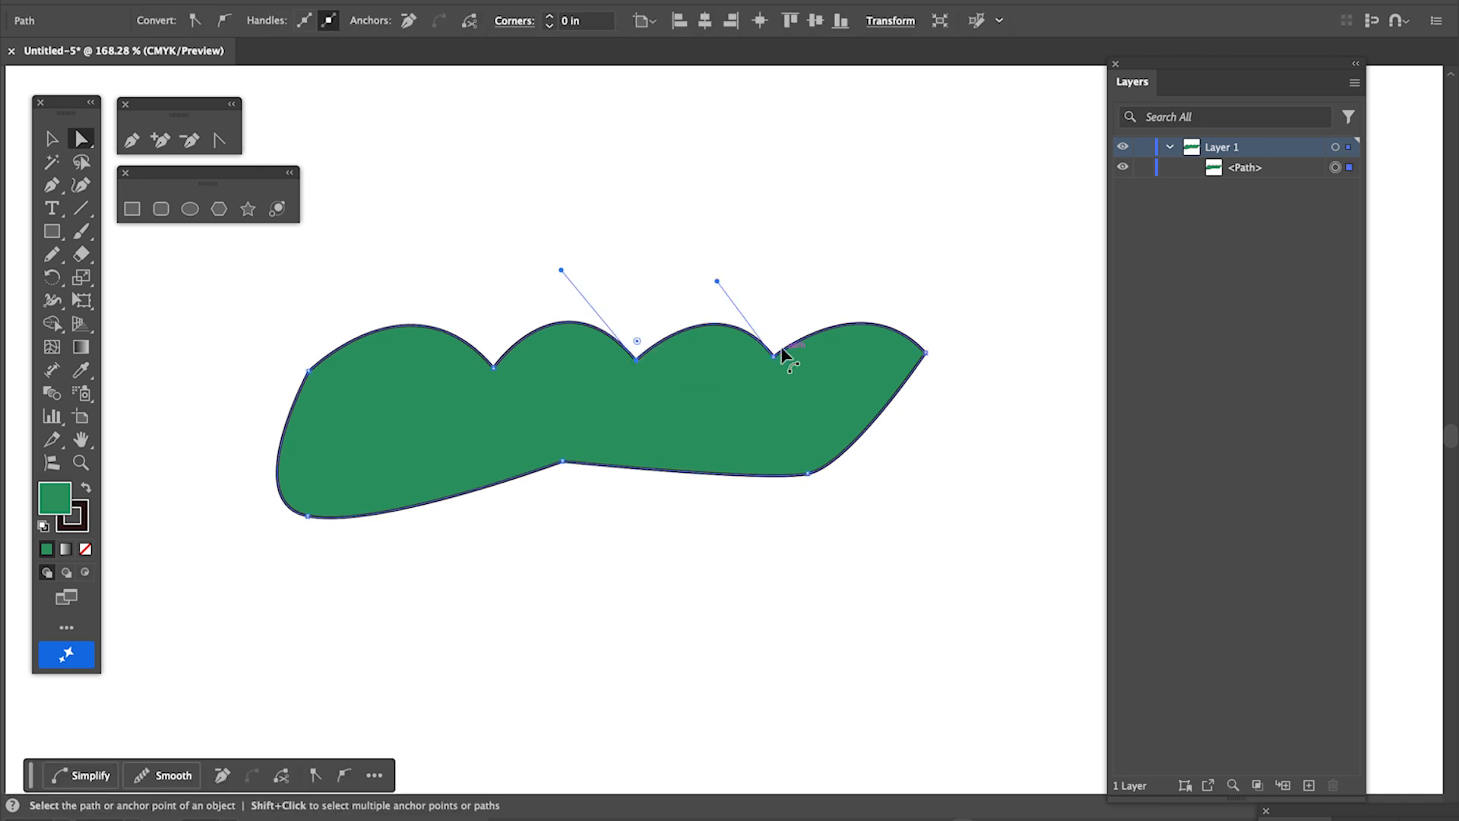
pyautogui.moveTo(775, 360)
pyautogui.mouseDown()
pyautogui.moveTo(771, 376)
pyautogui.moveTo(769, 294)
pyautogui.moveTo(786, 348)
pyautogui.mouseUp()
pyautogui.moveTo(730, 279)
pyautogui.mouseDown()
pyautogui.moveTo(776, 271)
pyautogui.moveTo(728, 289)
pyautogui.mouseUp()
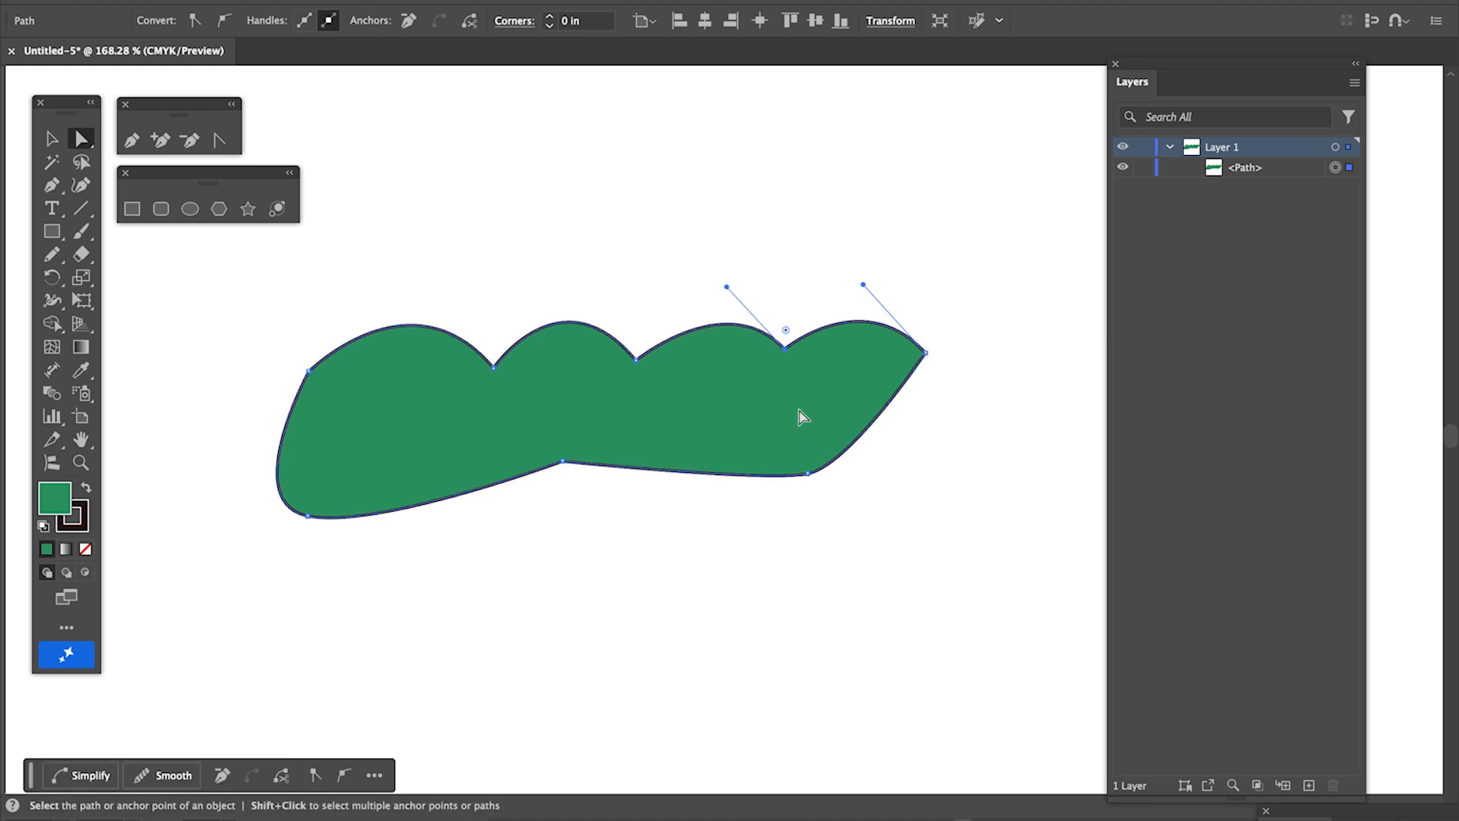
# Round the corner between the second and third arches to 0.3862 in and the one between the third and fourth to 0.2724 in
pyautogui.scroll(3, 803, 416)
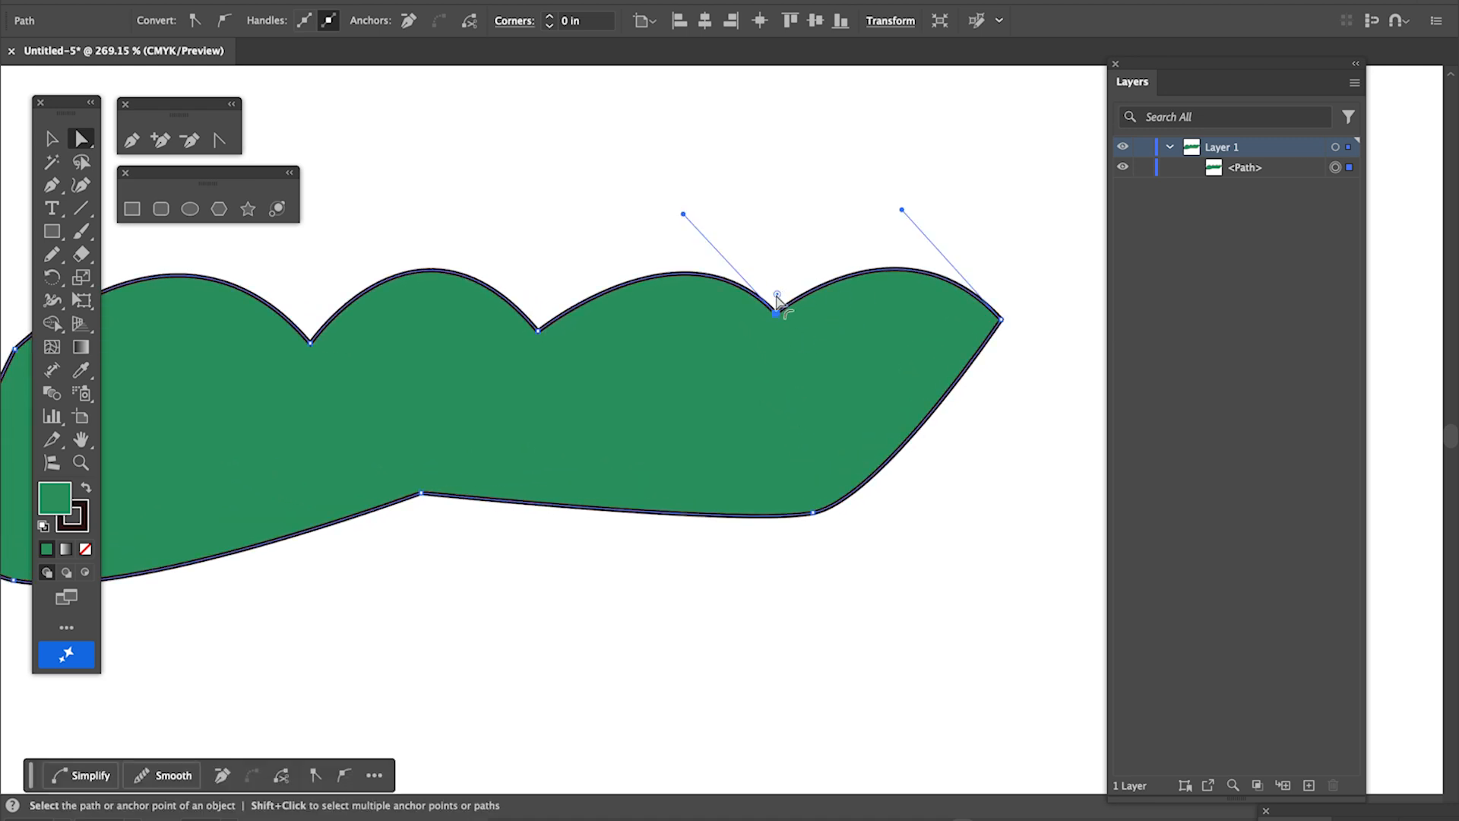
pyautogui.click(536, 331)
pyautogui.moveTo(540, 313); pyautogui.dragTo(550, 176)
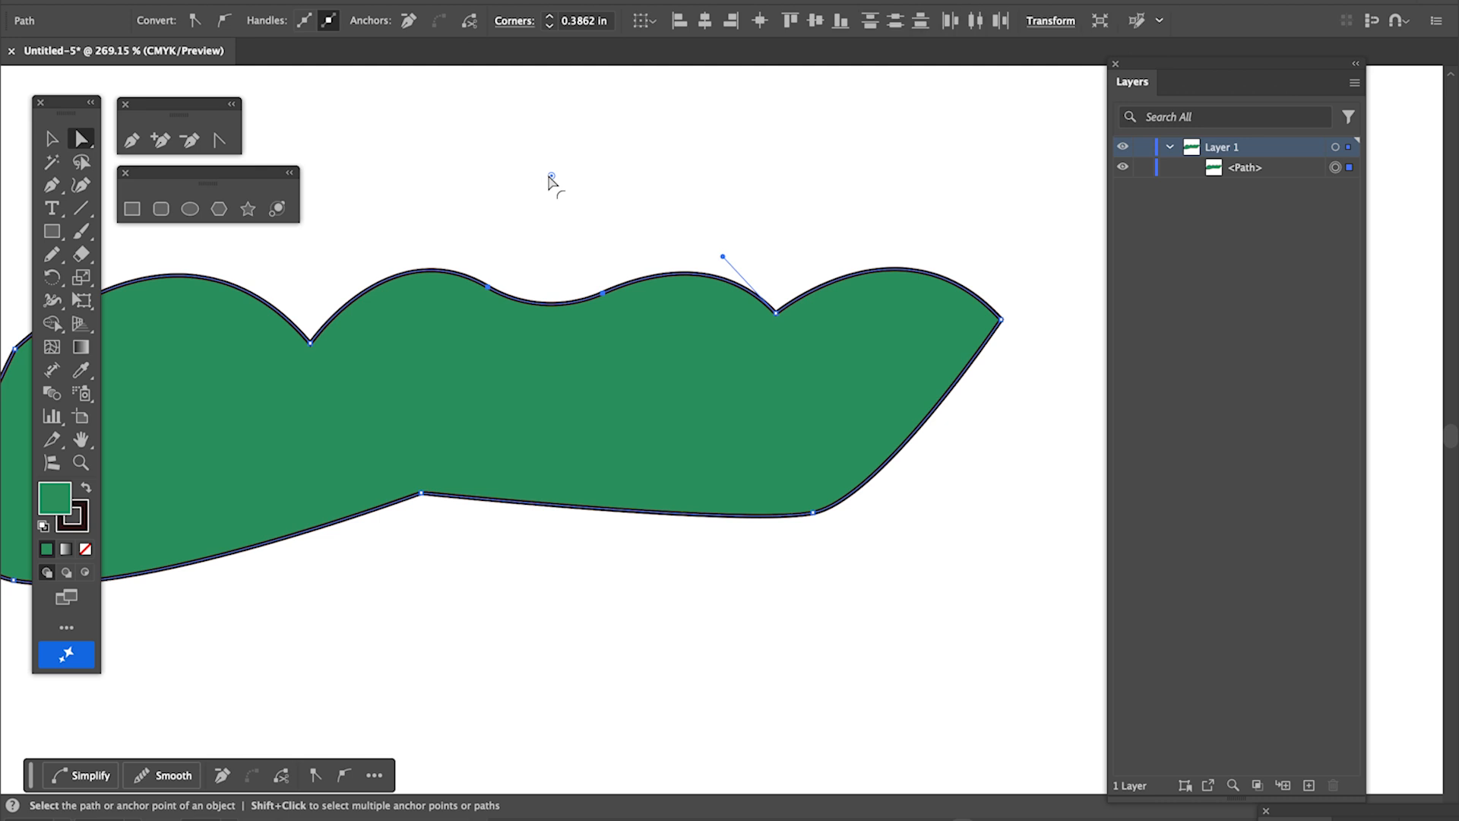
pyautogui.click(773, 310)
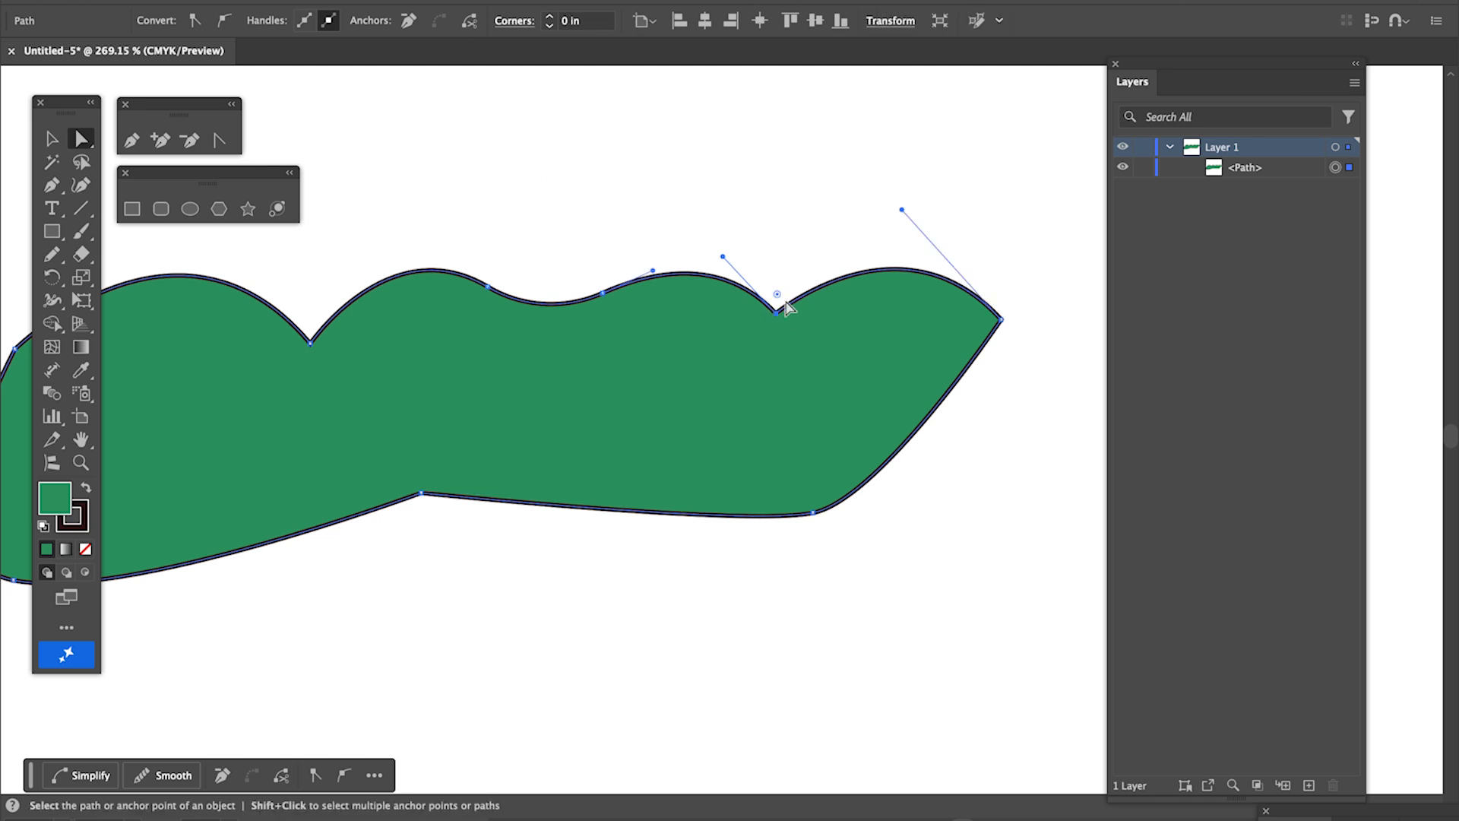
pyautogui.moveTo(778, 297); pyautogui.dragTo(782, 216)
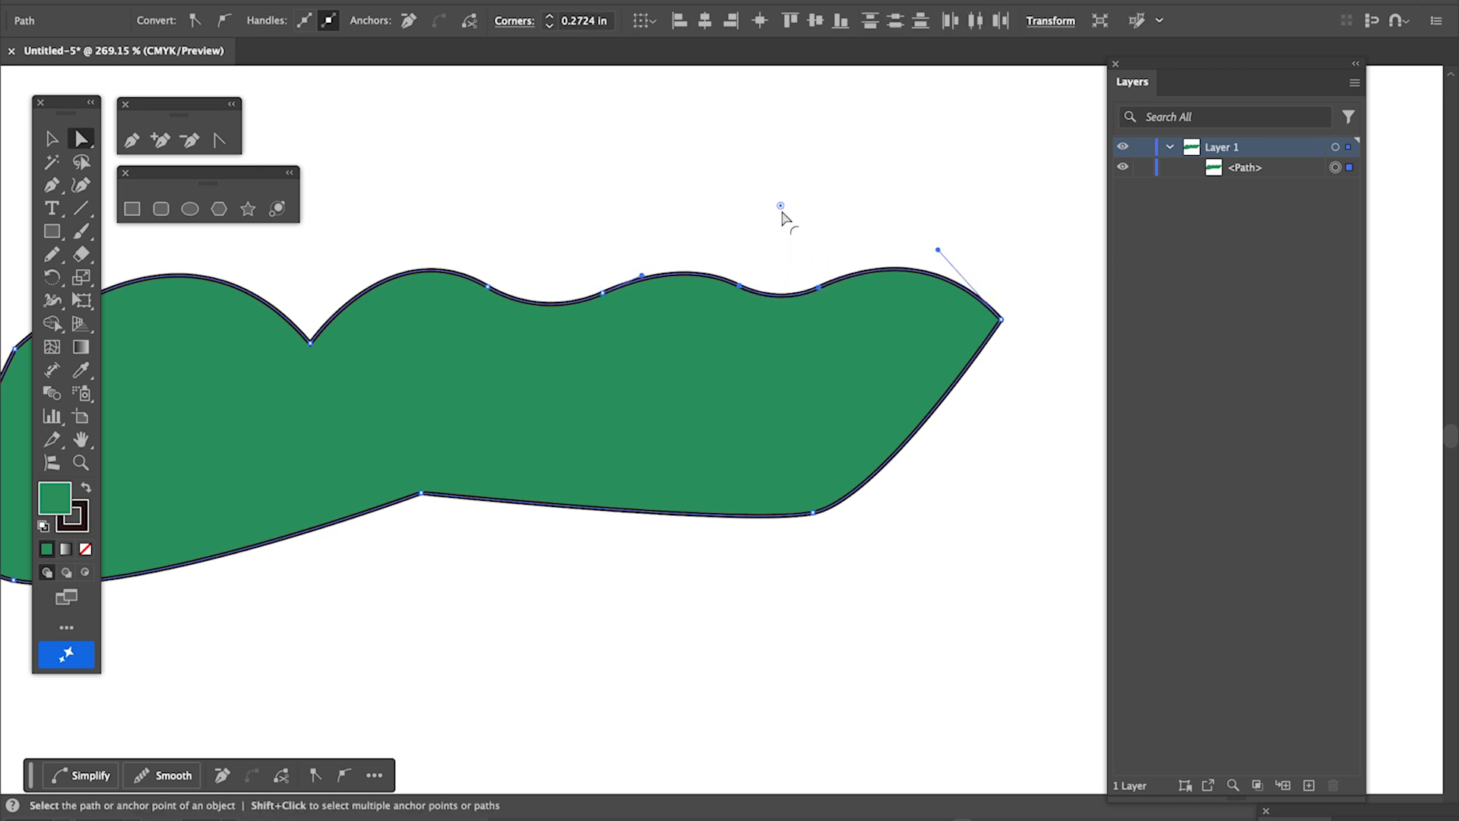
# Round the pointed tip at the shape's right end to 0.1525 in, and return to the Selection tool with the whole path selected
pyautogui.click(815, 513)
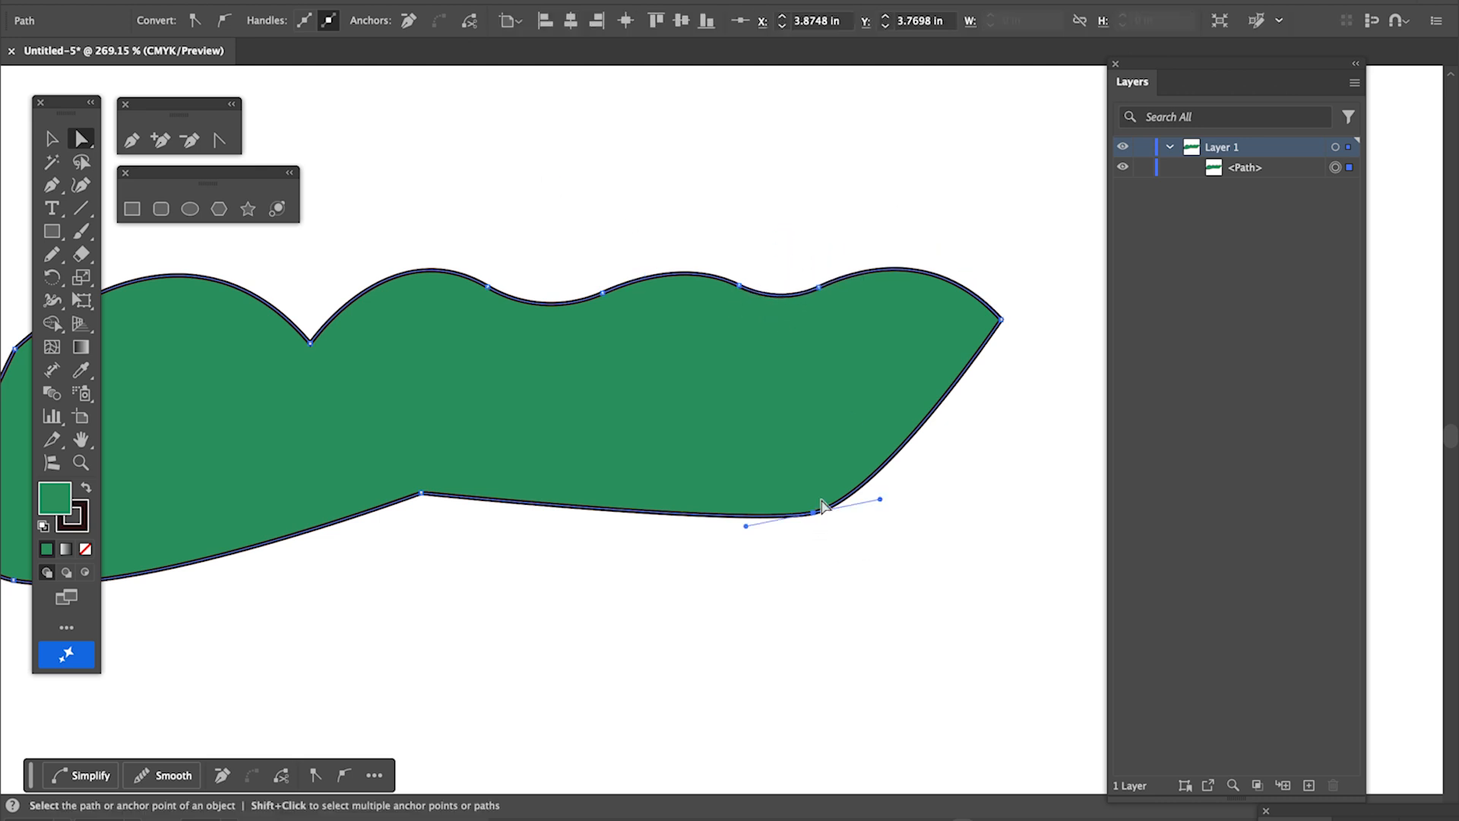
pyautogui.click(1001, 319)
pyautogui.moveTo(982, 325); pyautogui.dragTo(927, 297)
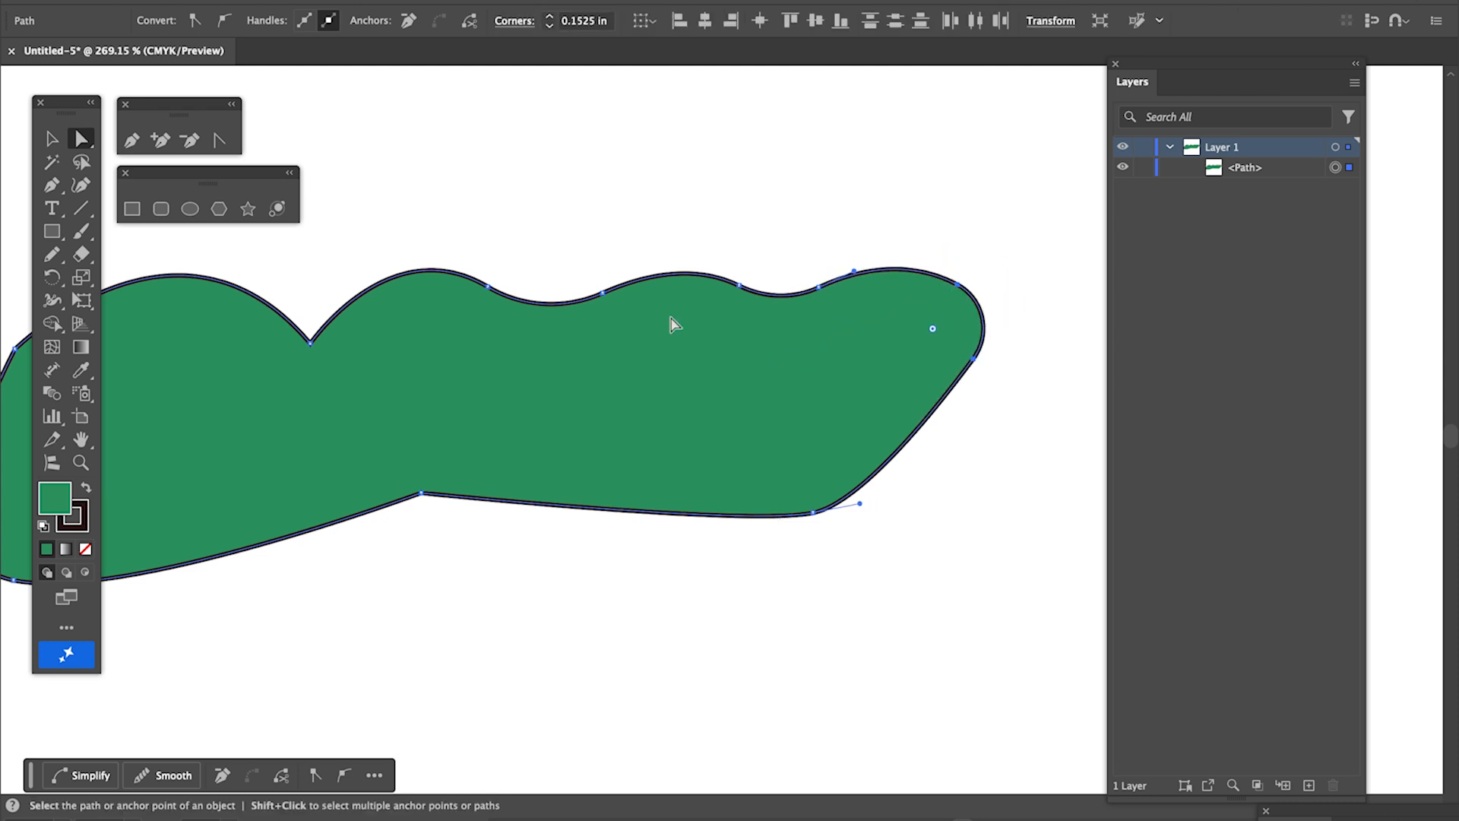
pyautogui.click(51, 136)
pyautogui.hscroll(-5, 665, 440)
pyautogui.scroll(-2, 665, 440)
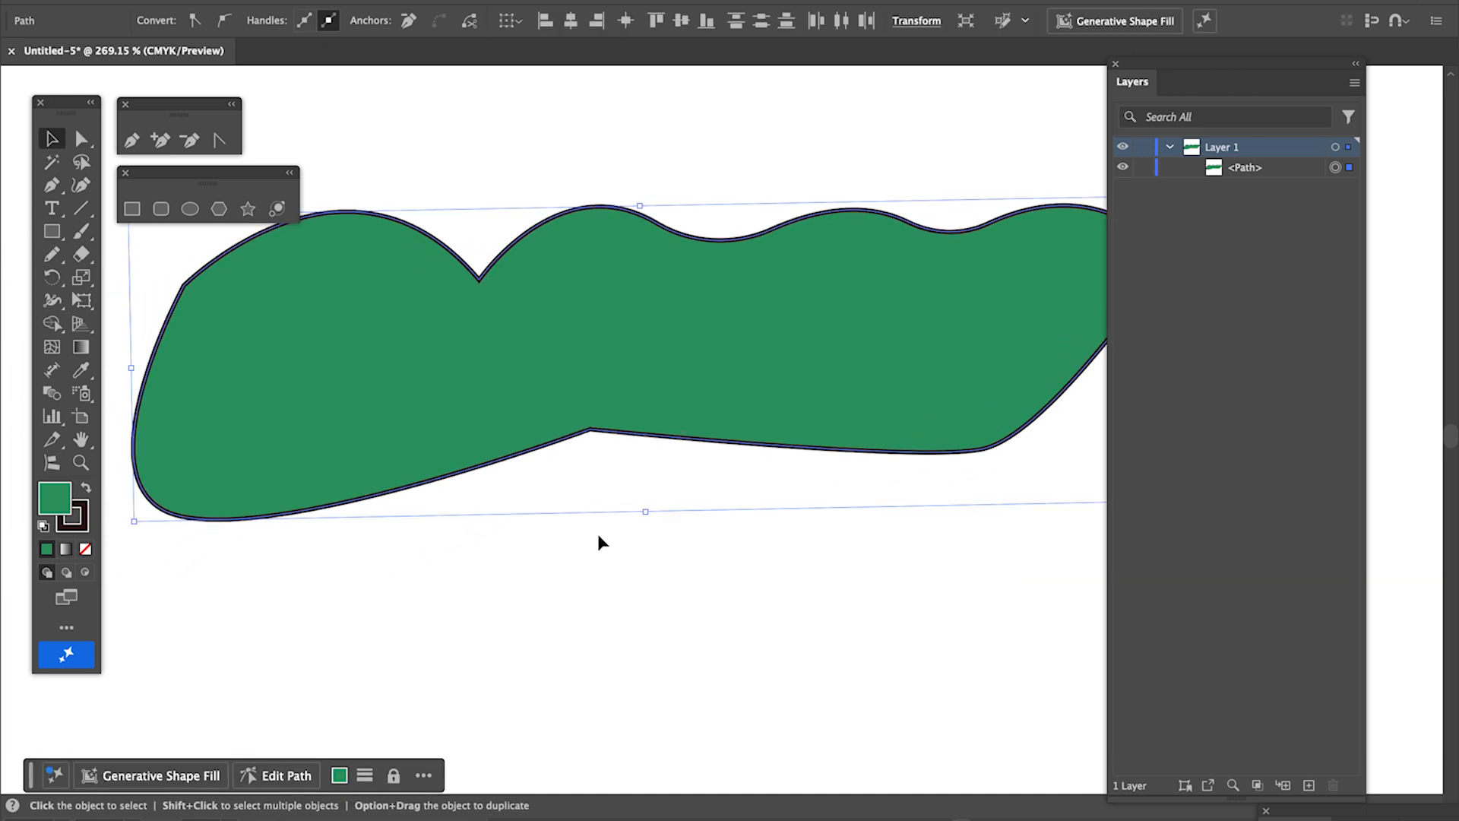